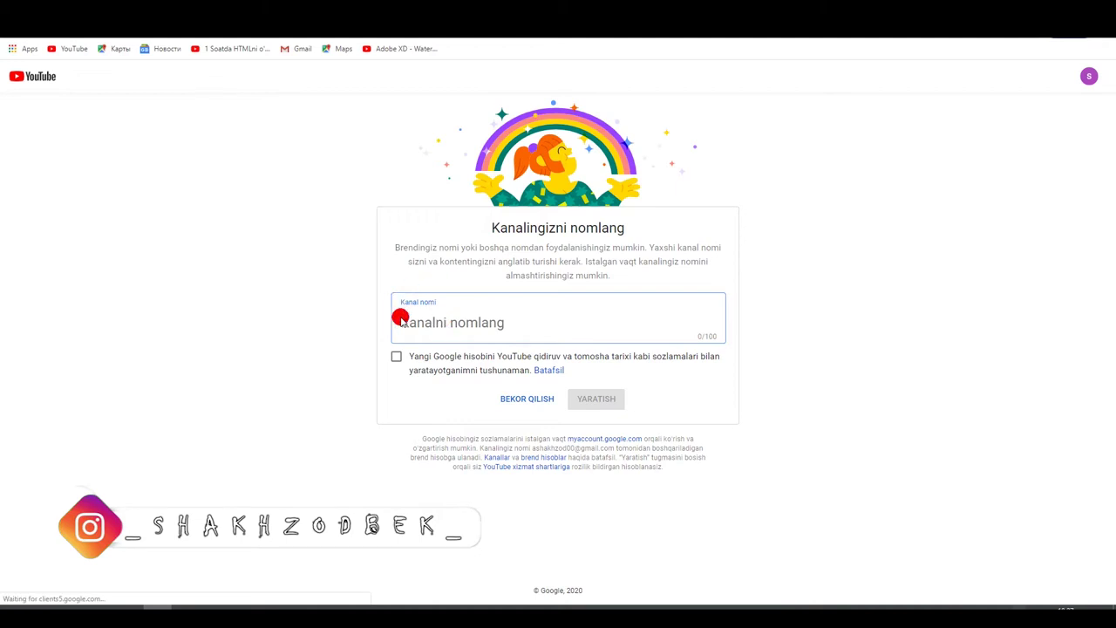
Create a new channel named "a tech uz", accepting the acknowledgement about creating a new Google account
click(396, 357)
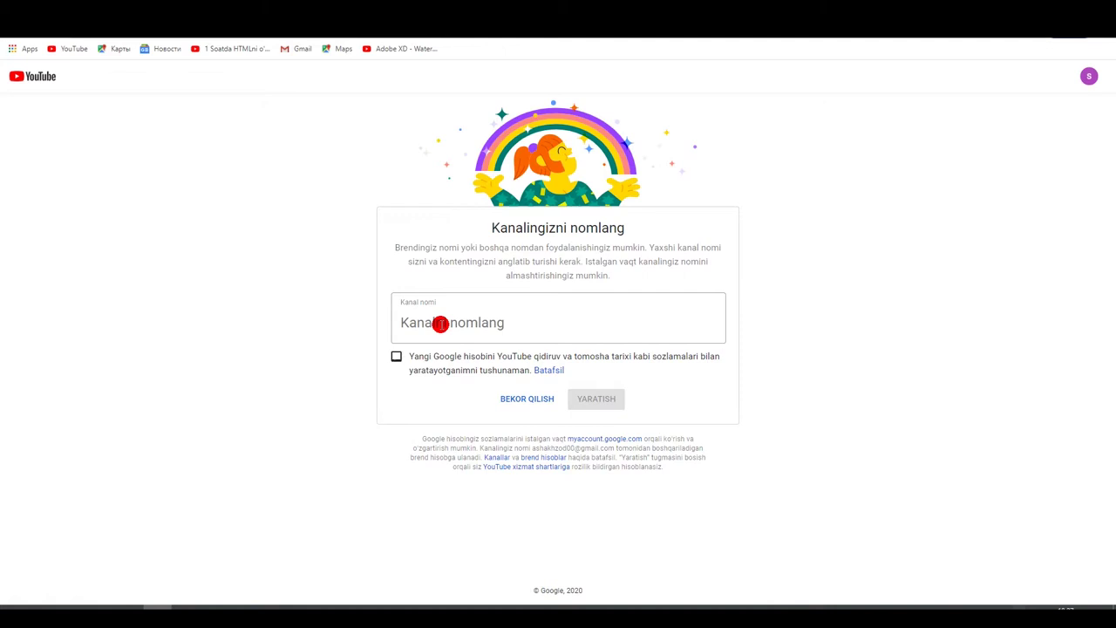
text(a tech)
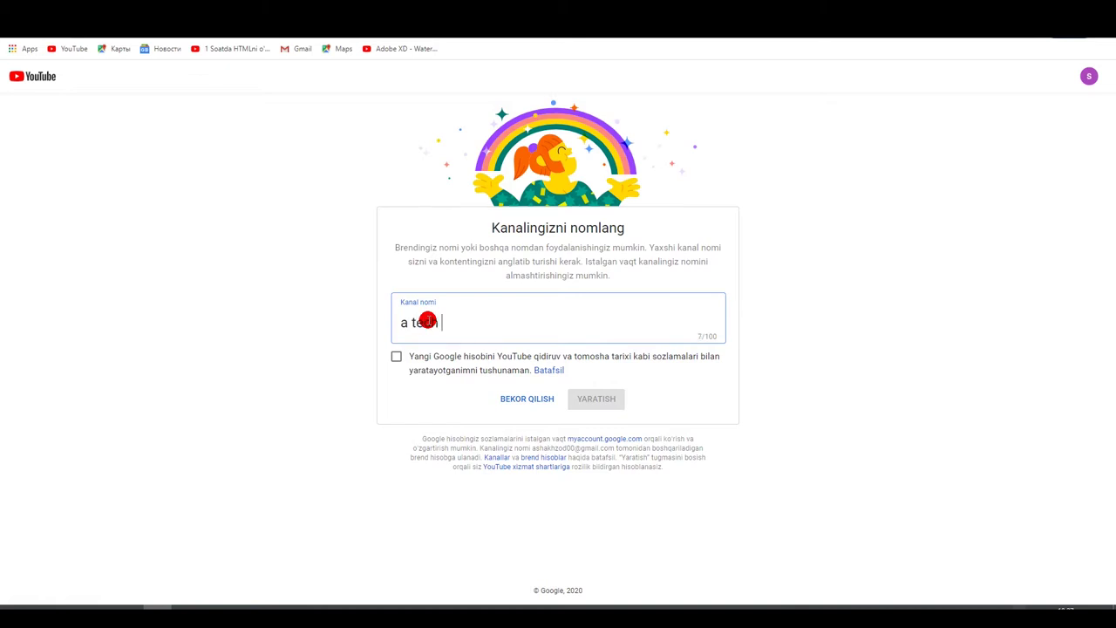
click(399, 354)
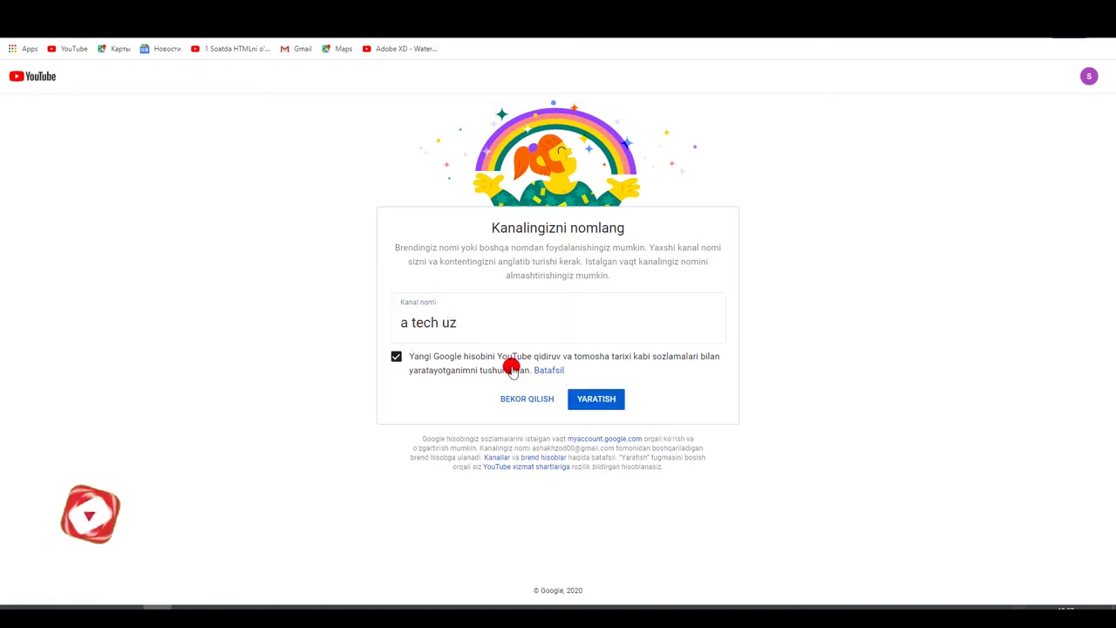
click(593, 402)
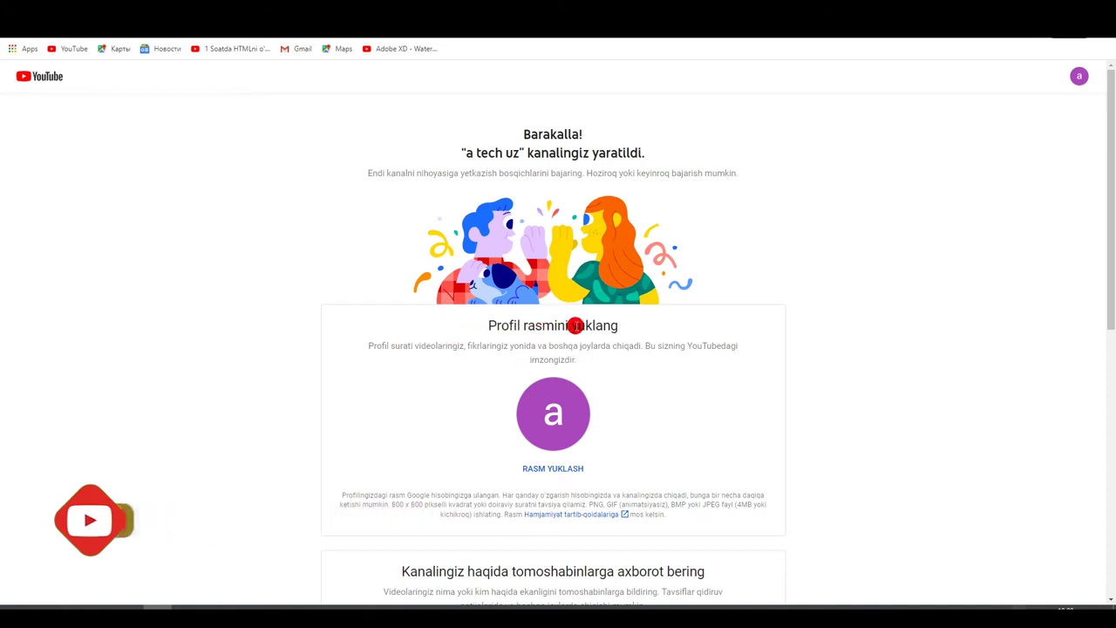
Upload the IMG_7757 image from the downloads folder as the channel's profile picture
scroll(545, 406, down, 1)
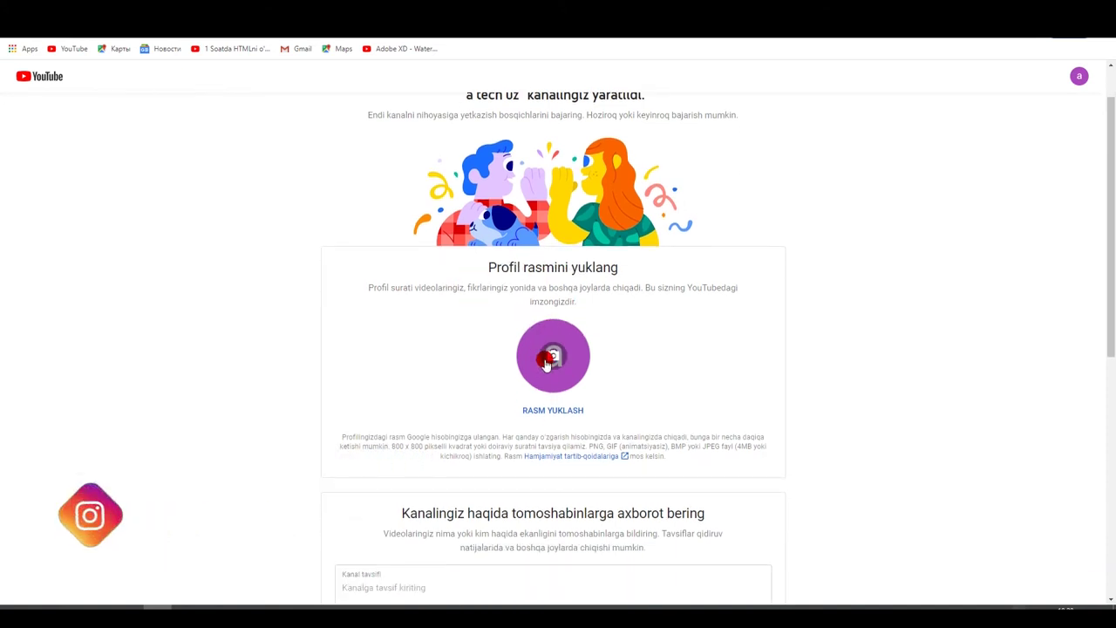
click(544, 411)
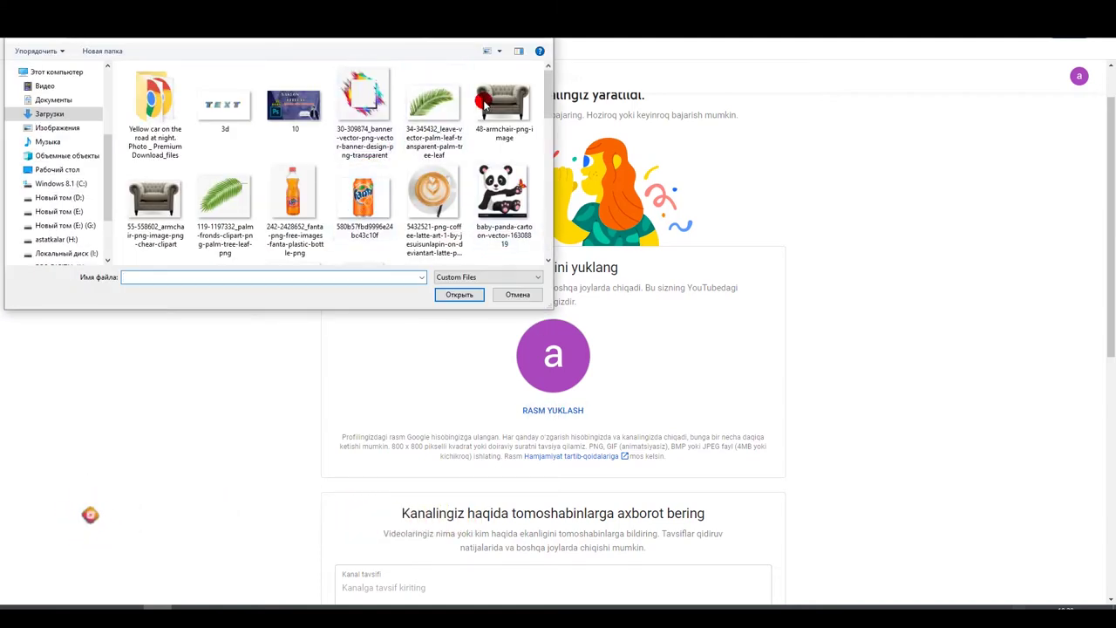
scroll(454, 123, down, 5)
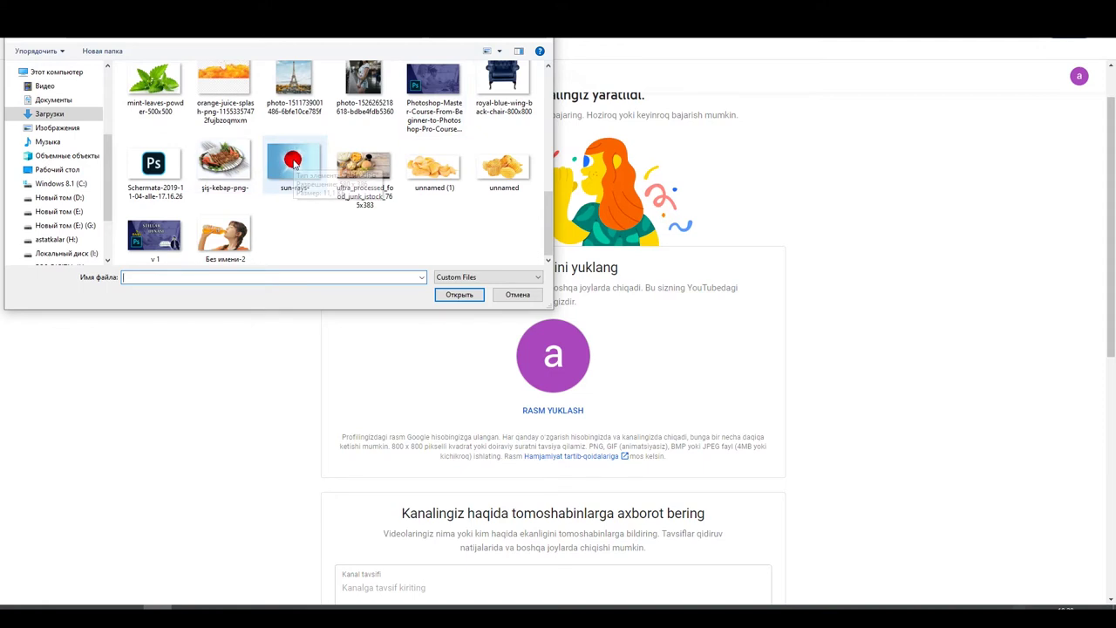
scroll(279, 166, up, 3)
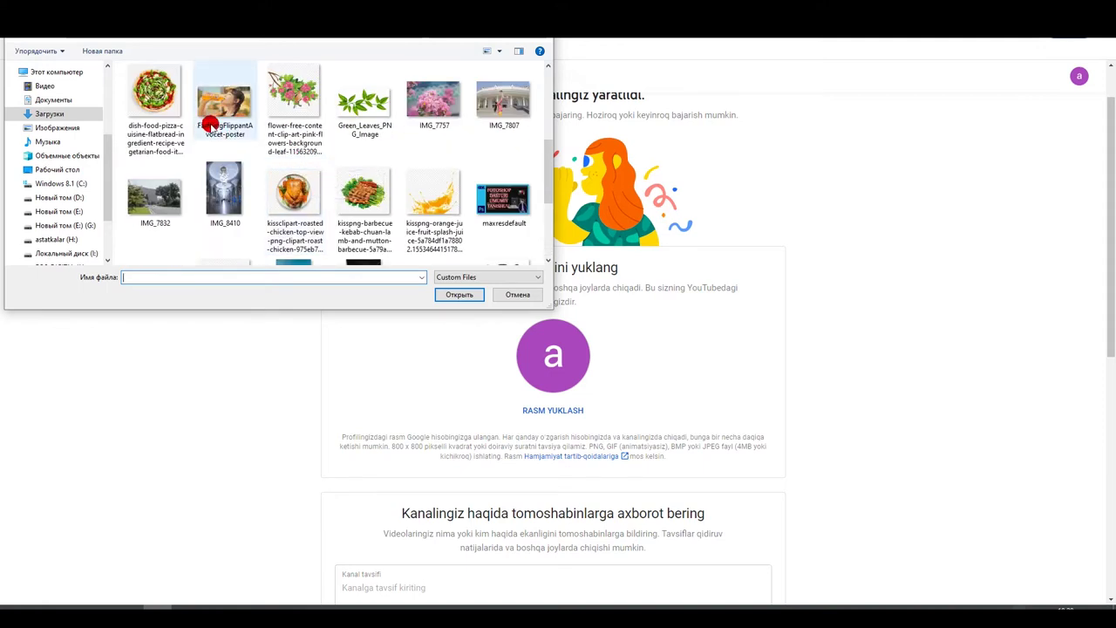
scroll(218, 126, down, 1)
scroll(225, 127, up, 2)
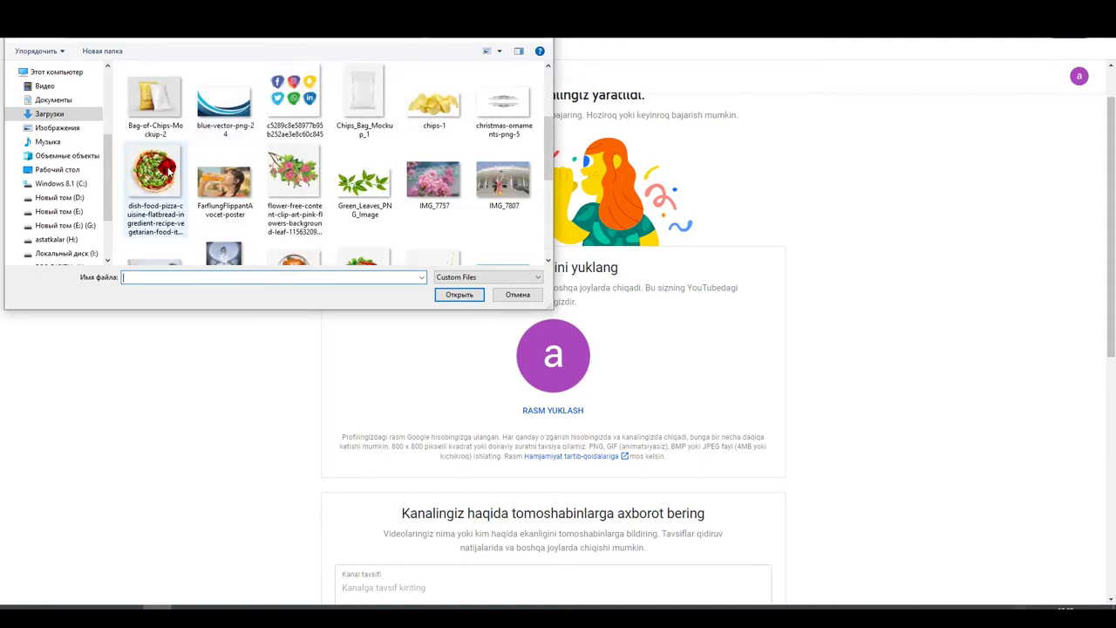
click(434, 182)
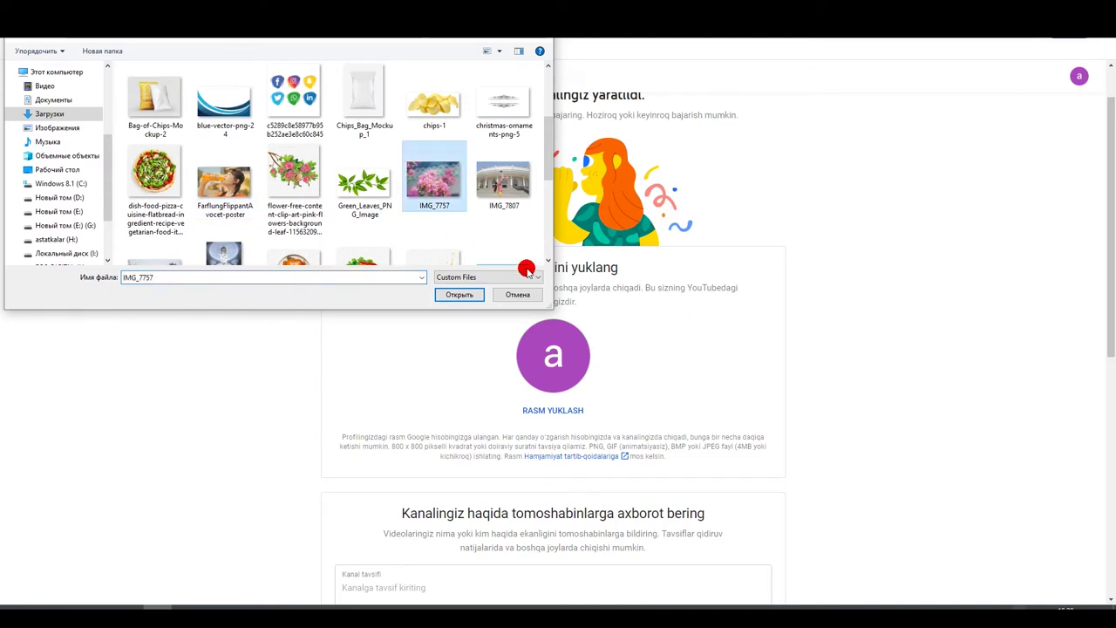
click(457, 294)
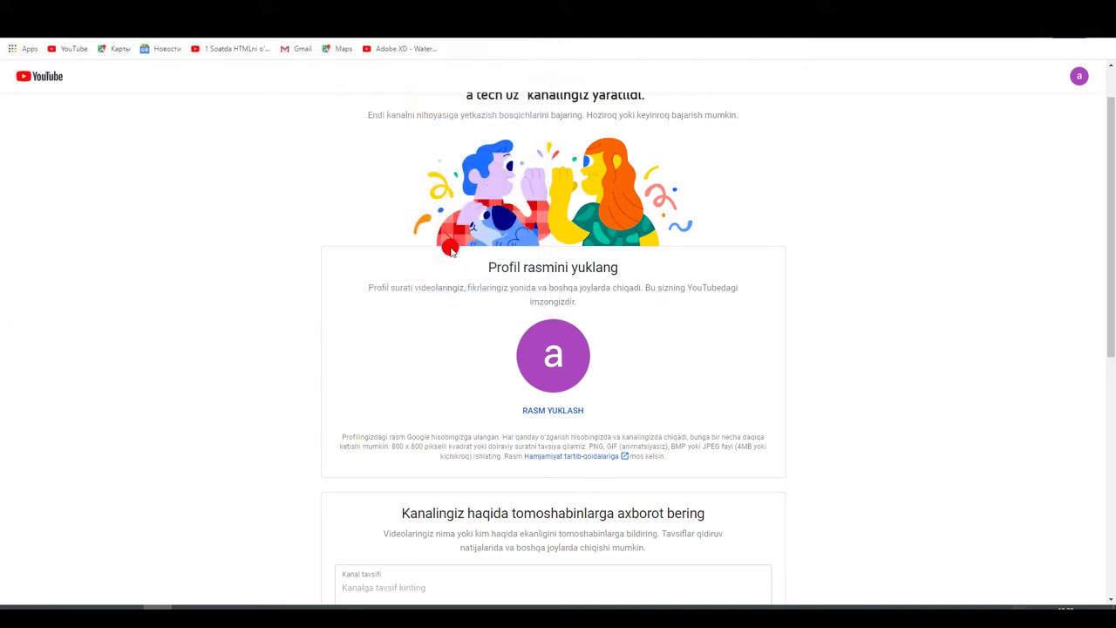
Postpone the channel description and site links, leave the setup page, and dismiss the customization tip on the channel page
scroll(550, 337, down, 3)
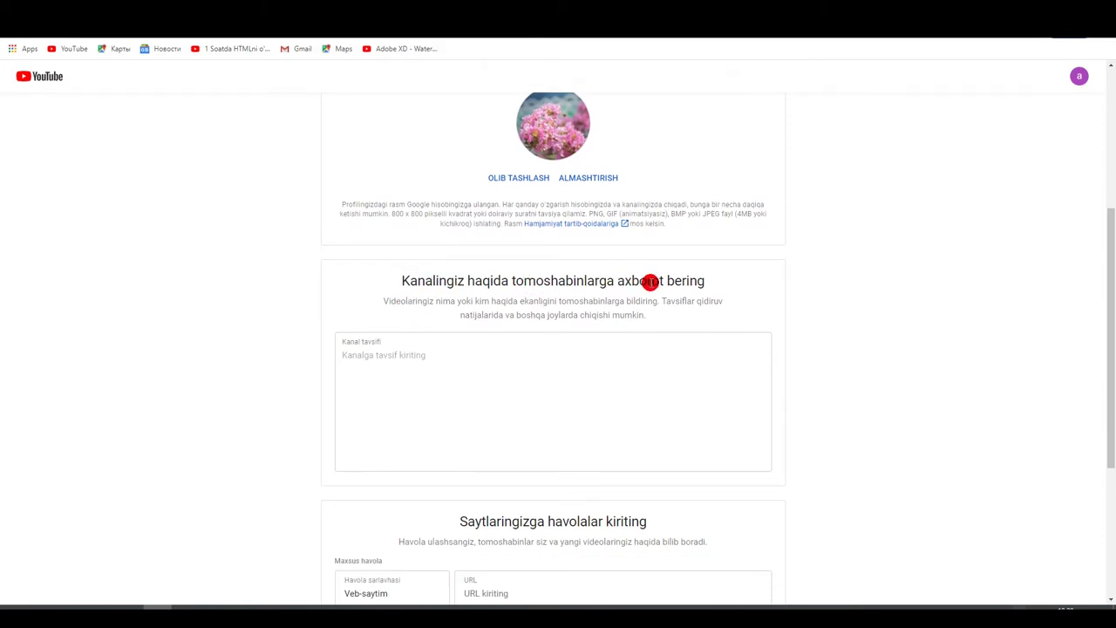
scroll(389, 330, down, 1)
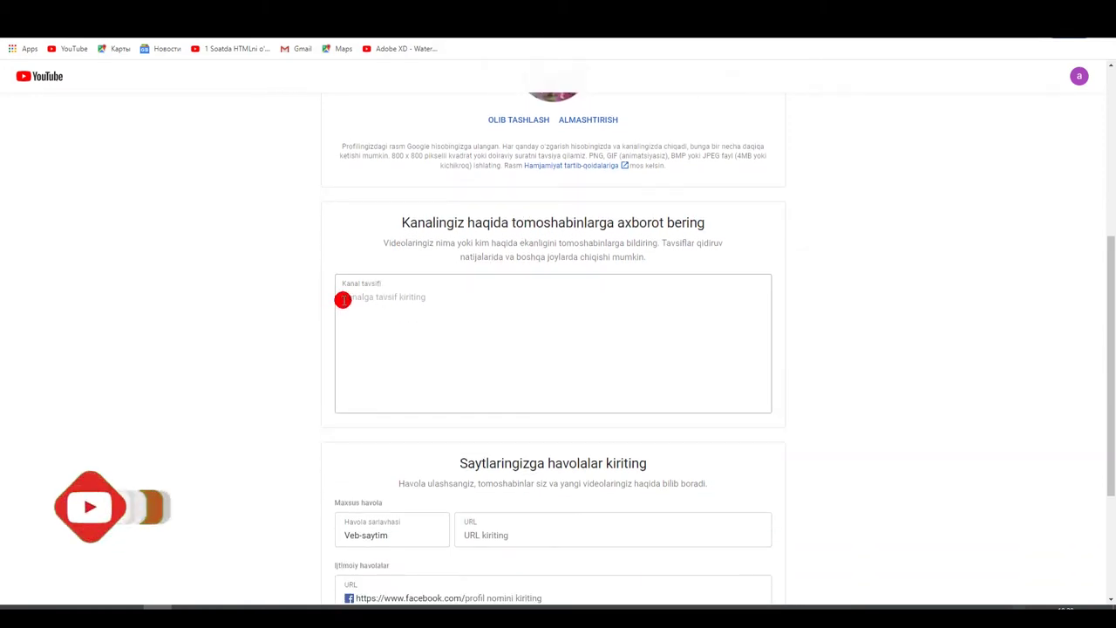
scroll(410, 296, down, 3)
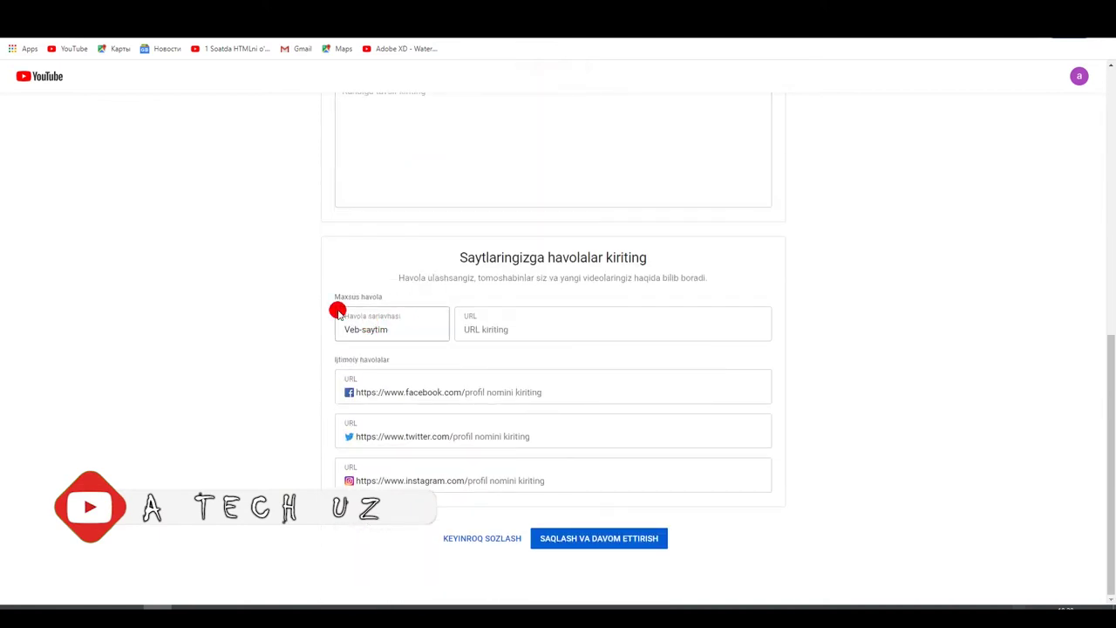
click(459, 539)
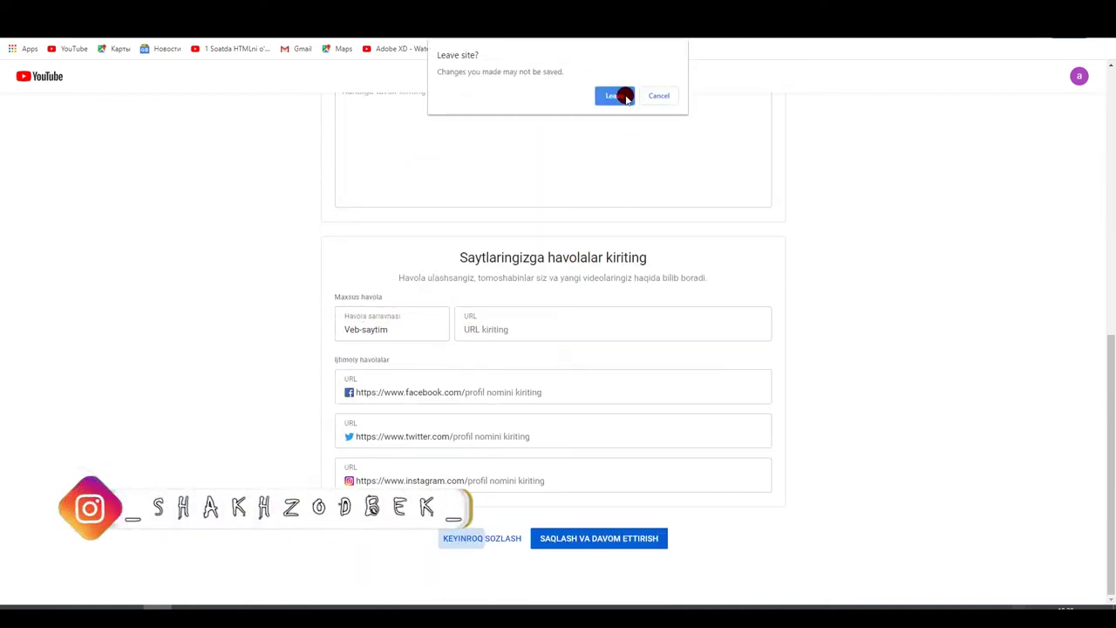
click(646, 96)
click(484, 535)
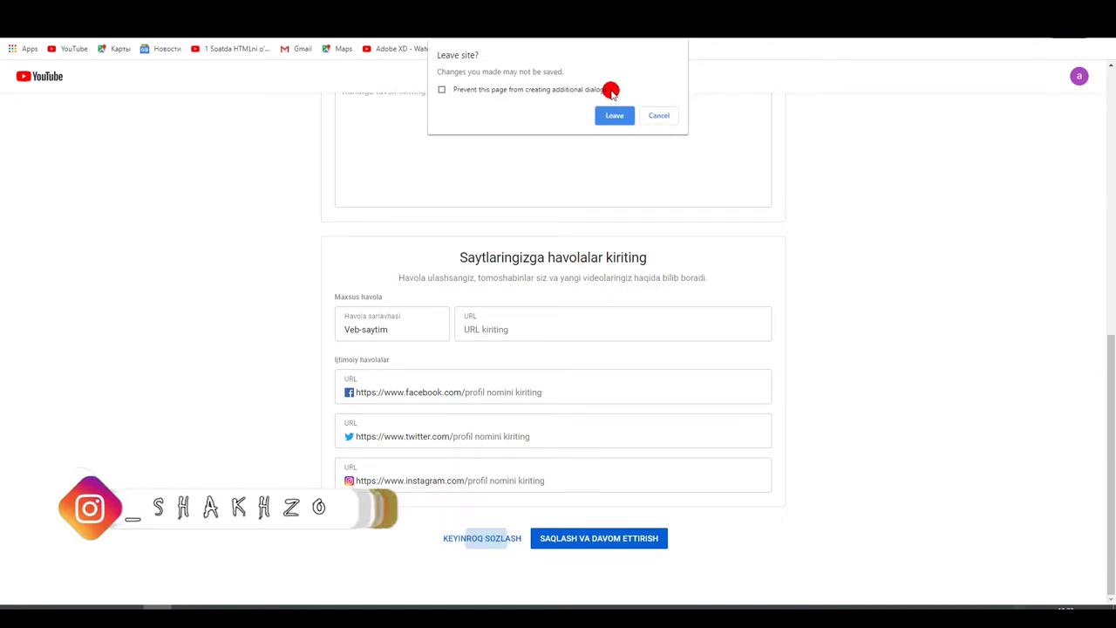
click(608, 111)
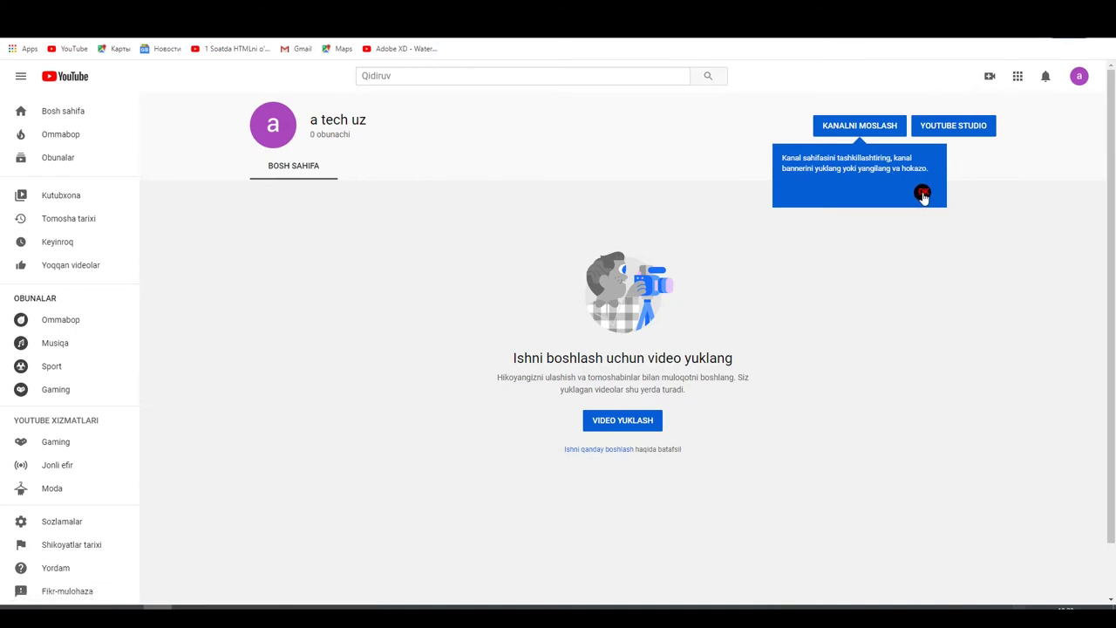
click(925, 191)
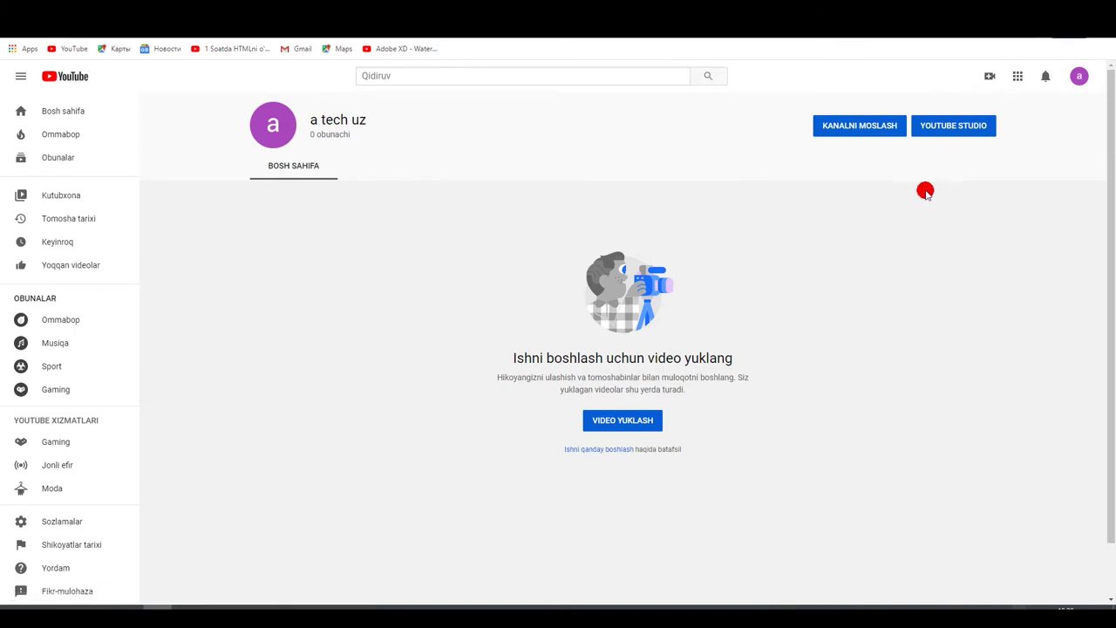
Review the channel's status and features page from the account settings, then return to the settings
click(1079, 76)
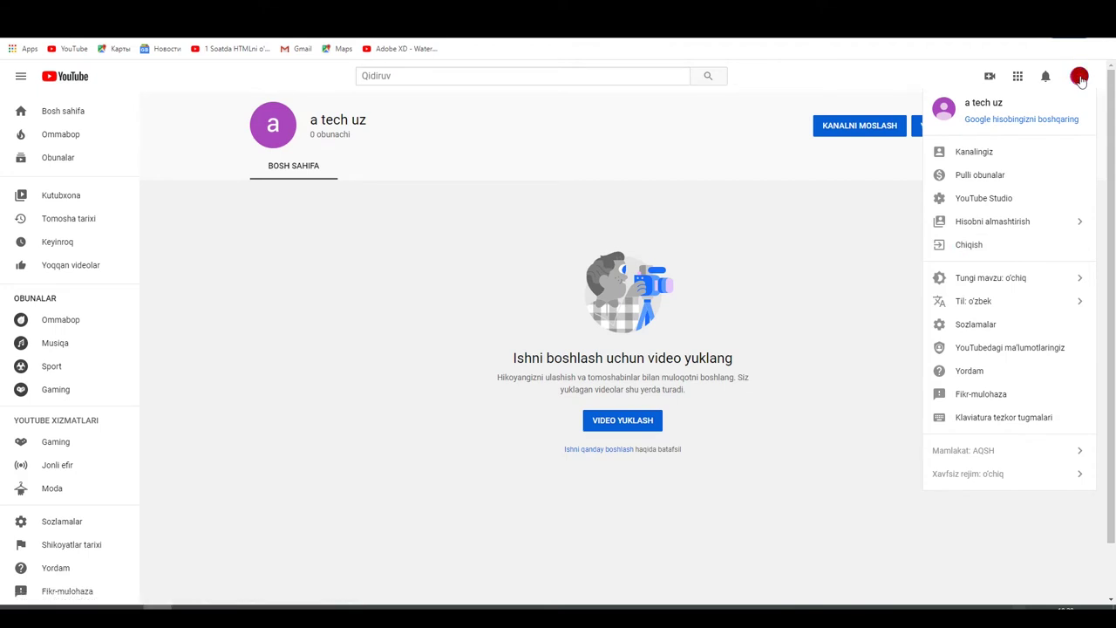
click(977, 327)
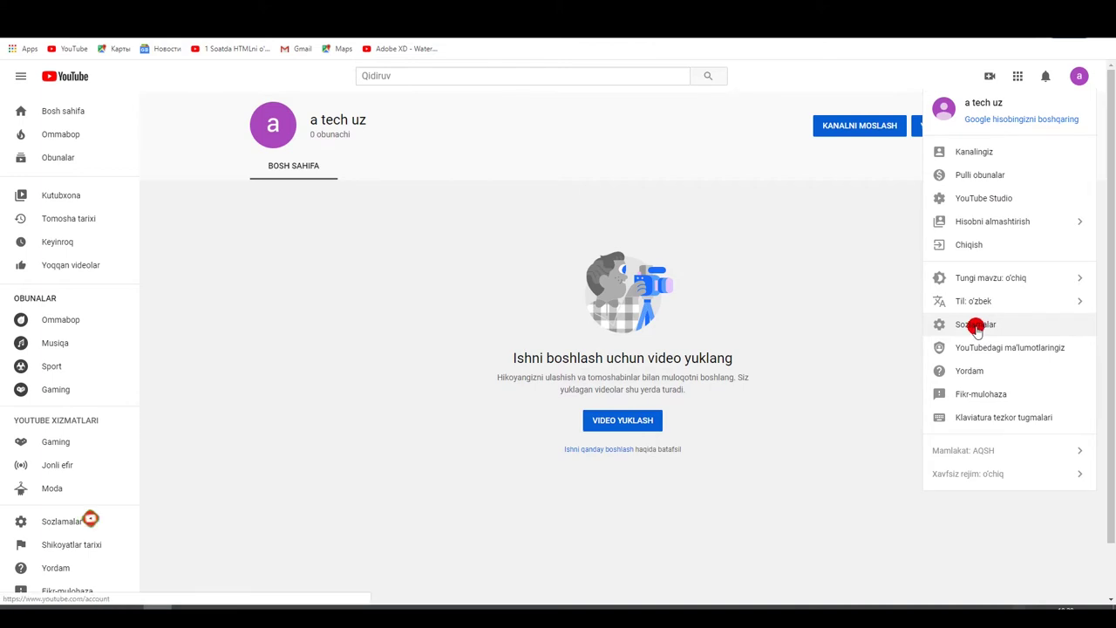
click(988, 328)
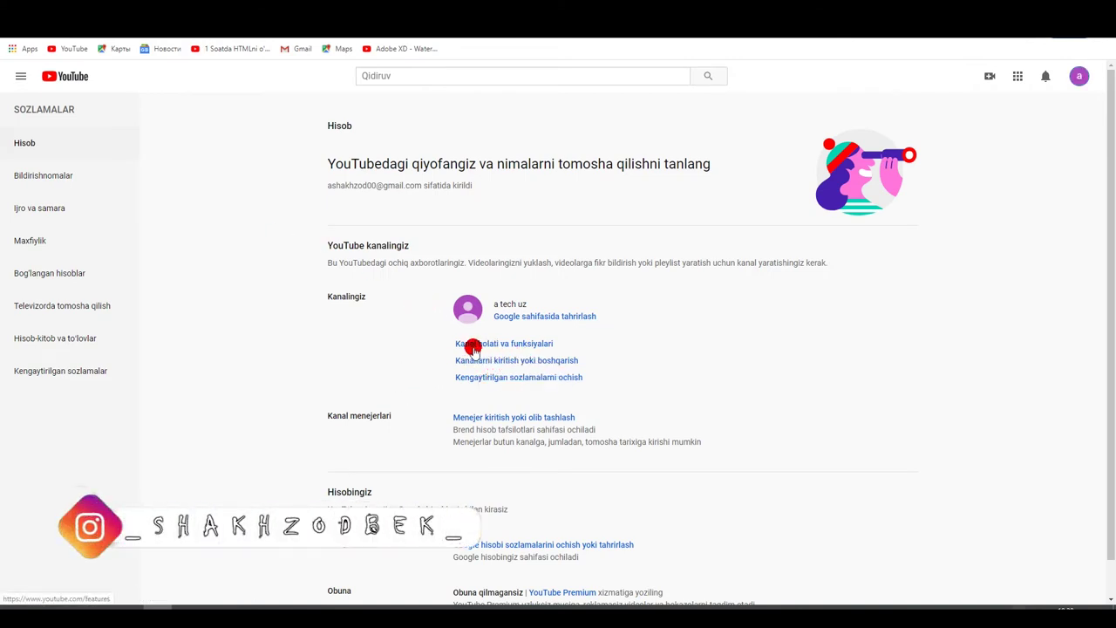
click(524, 345)
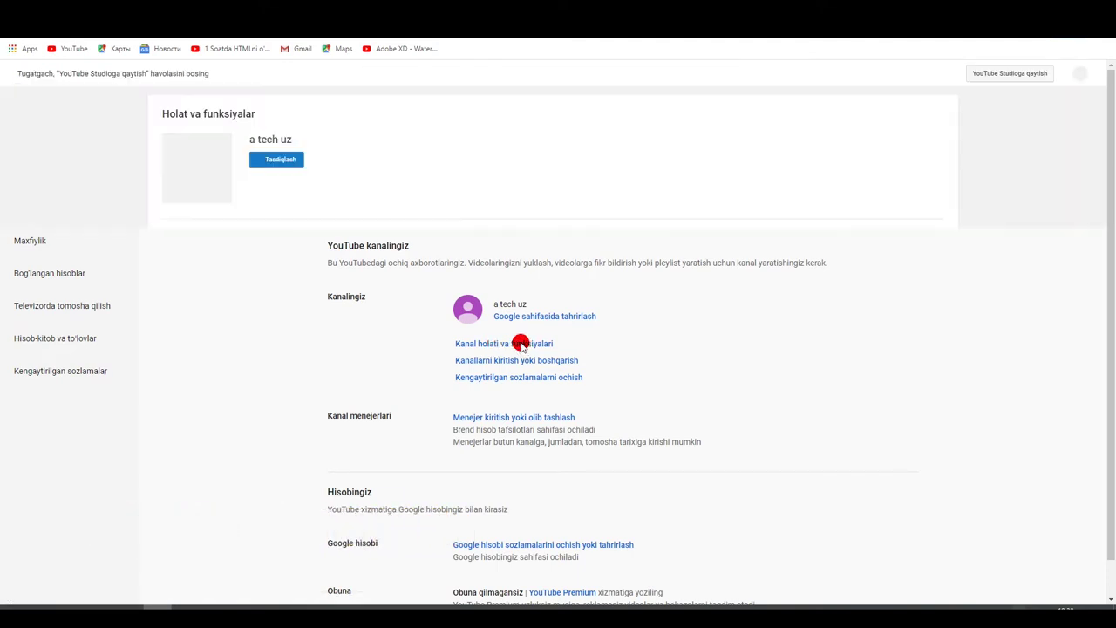
scroll(185, 318, down, 2)
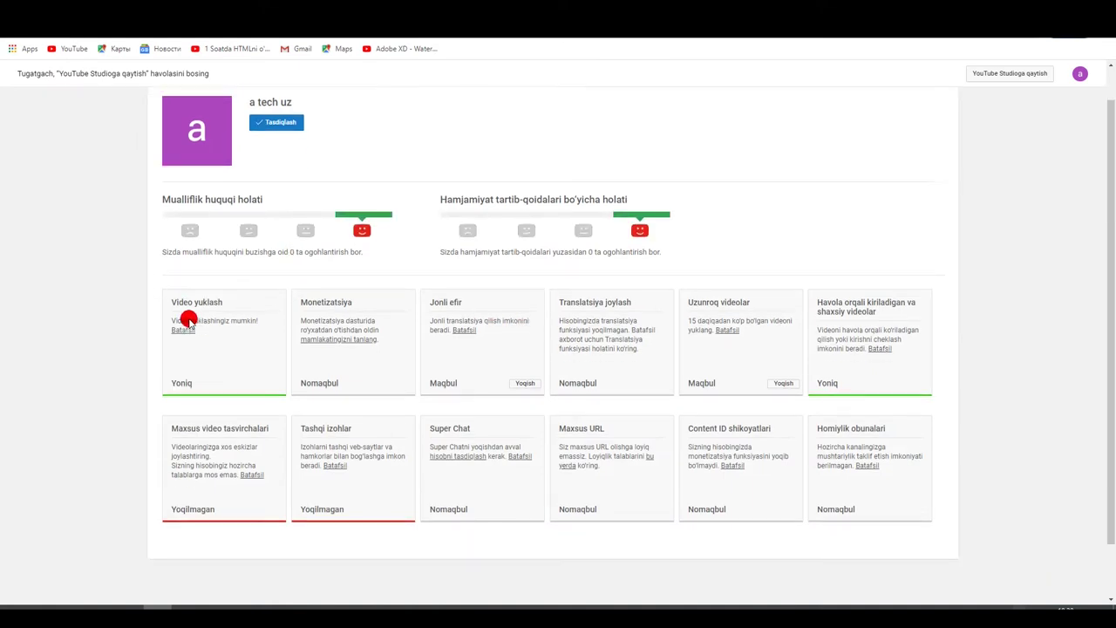
scroll(211, 253, up, 1)
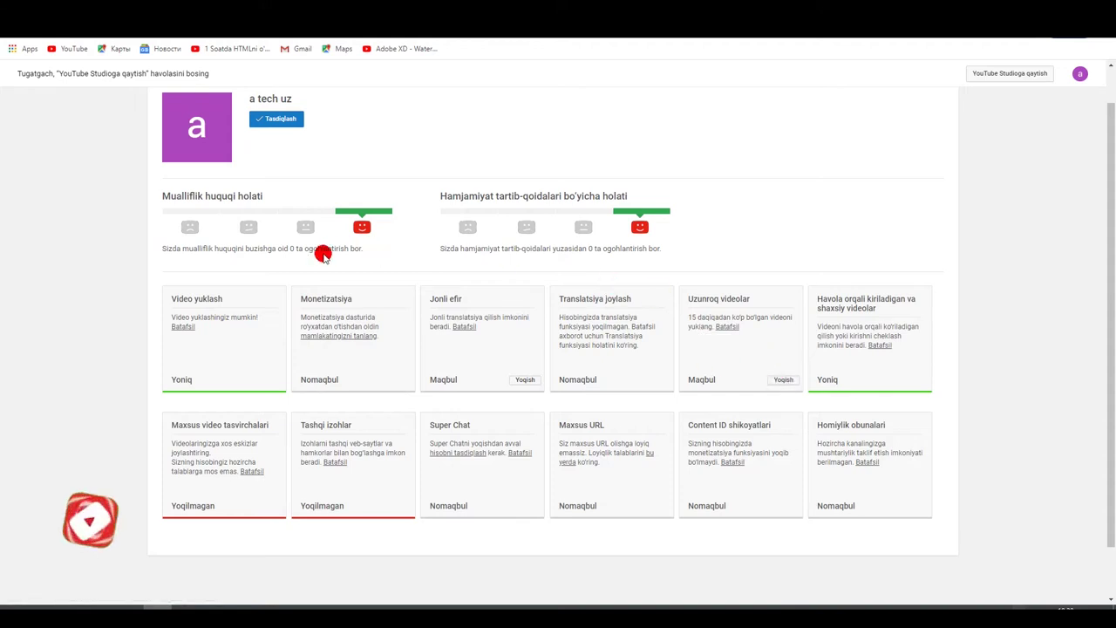
scroll(383, 192, up, 1)
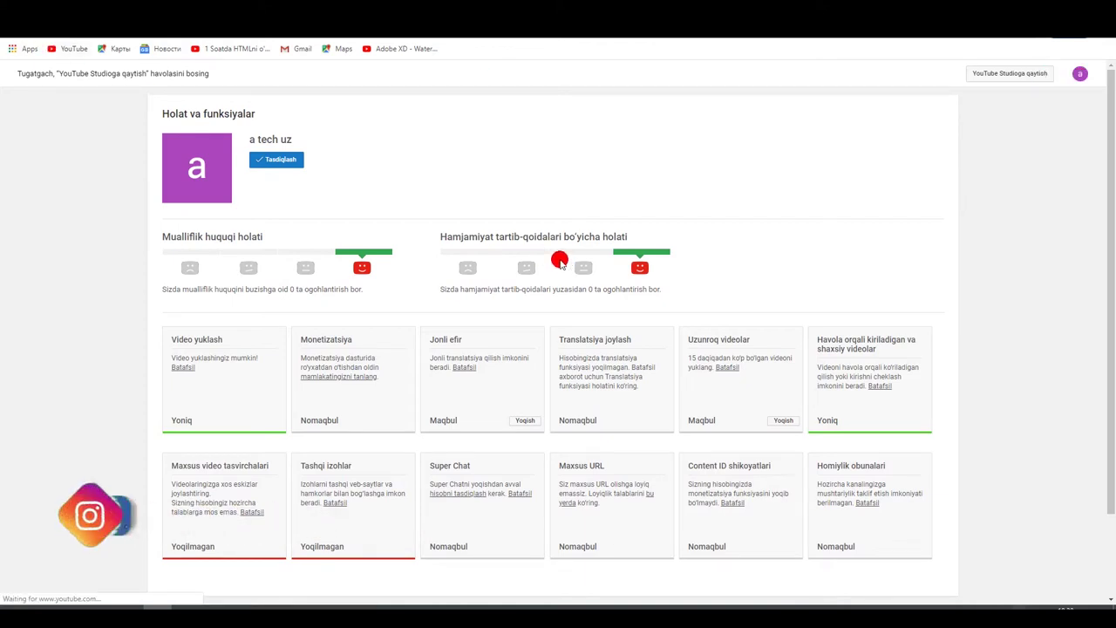
key(alt+Left)
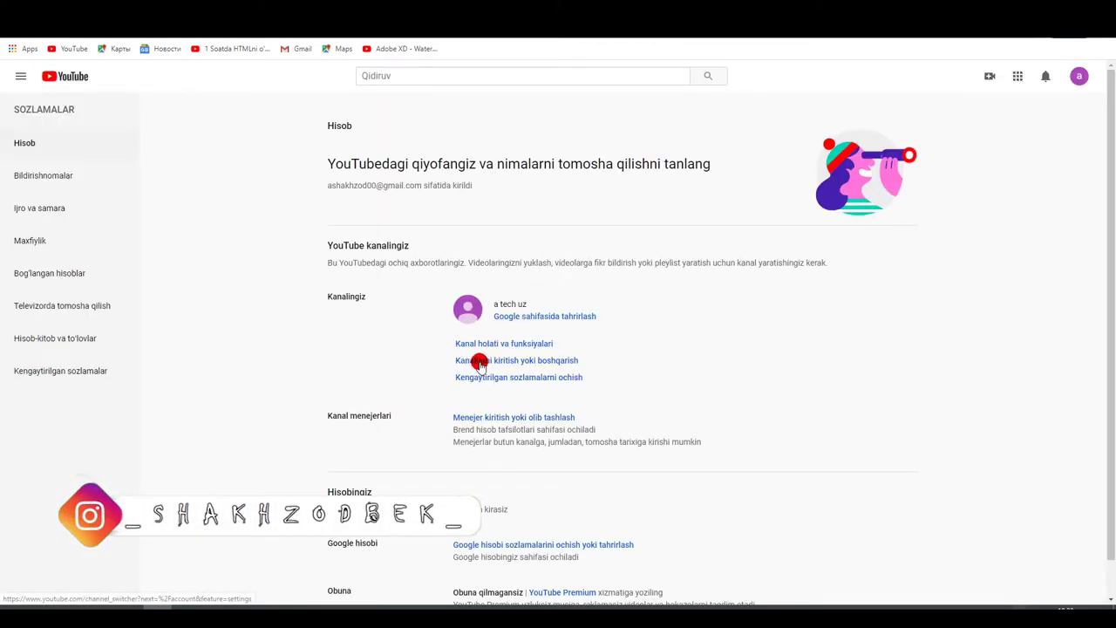
View the list of channels on the account and select the a tech uz channel
click(530, 362)
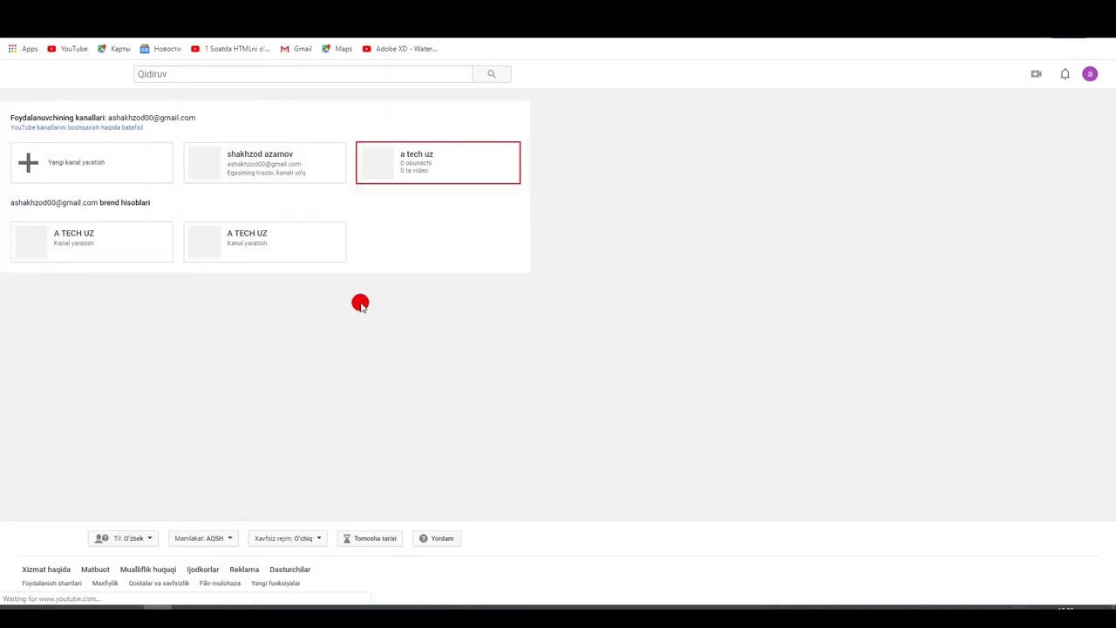
click(428, 165)
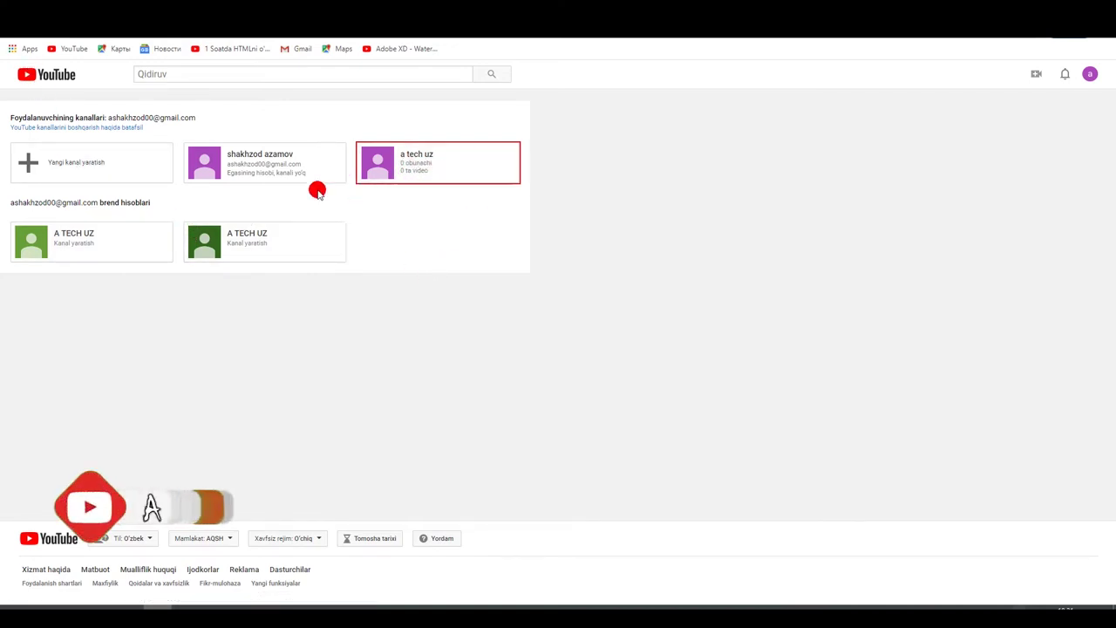
click(438, 162)
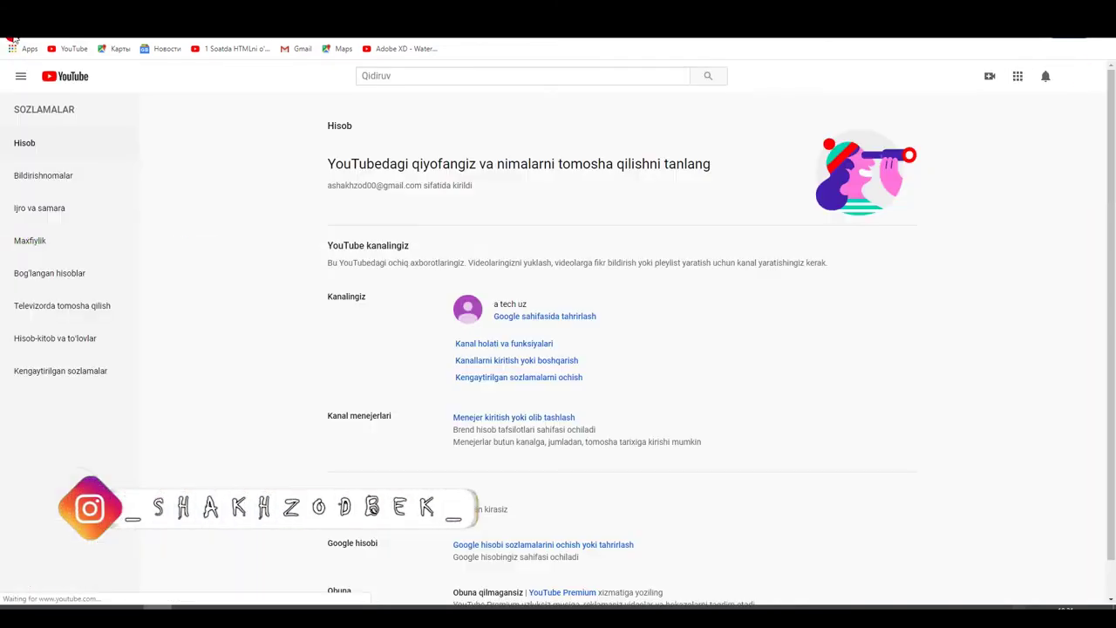
Look over the channel's advanced settings and return to the account settings page
click(499, 376)
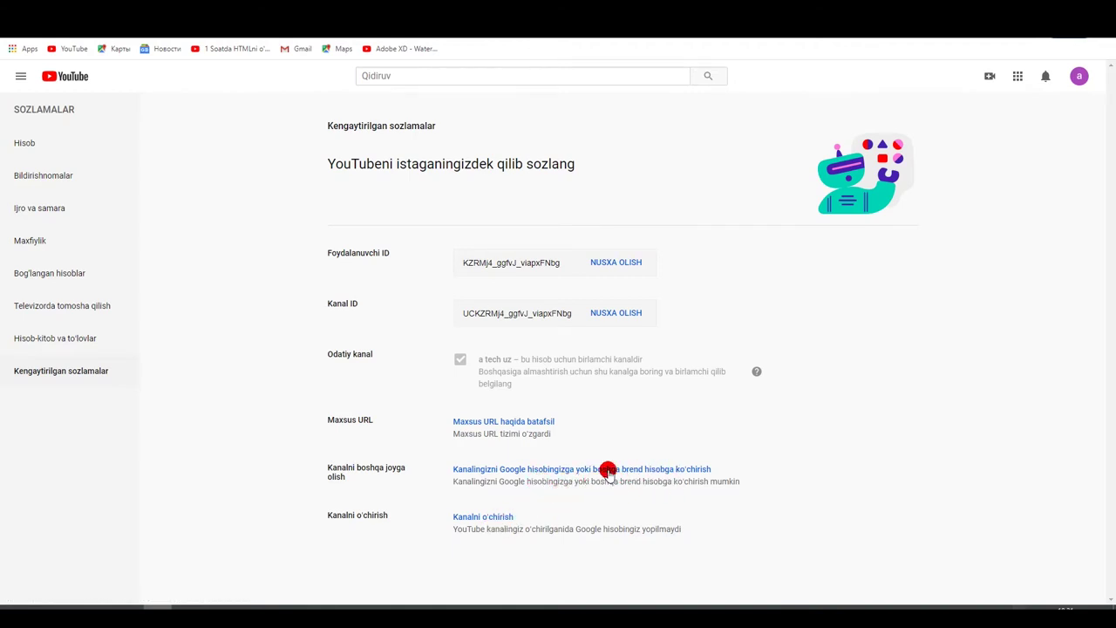
click(12, 40)
scroll(212, 273, down, 1)
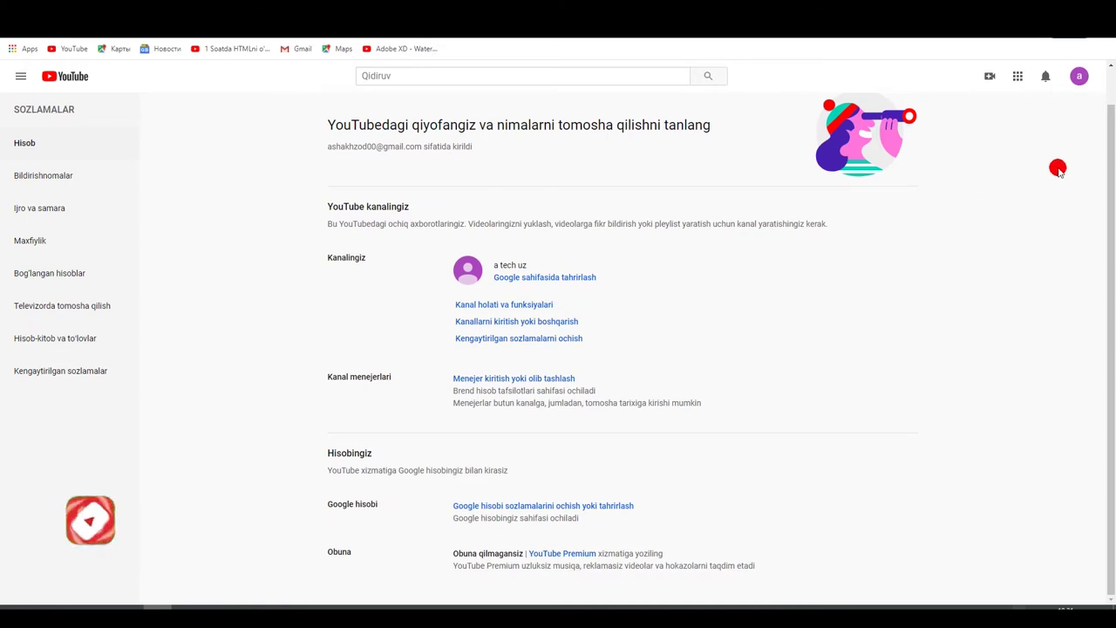
Open the a tech uz channel page and enter its customization view
click(1079, 77)
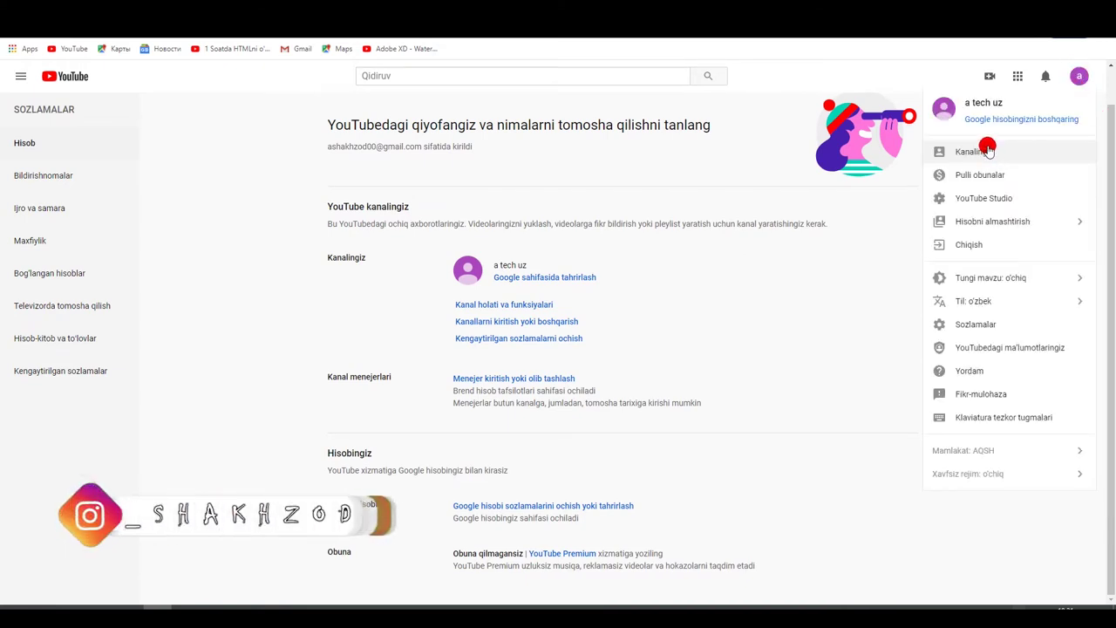
click(990, 145)
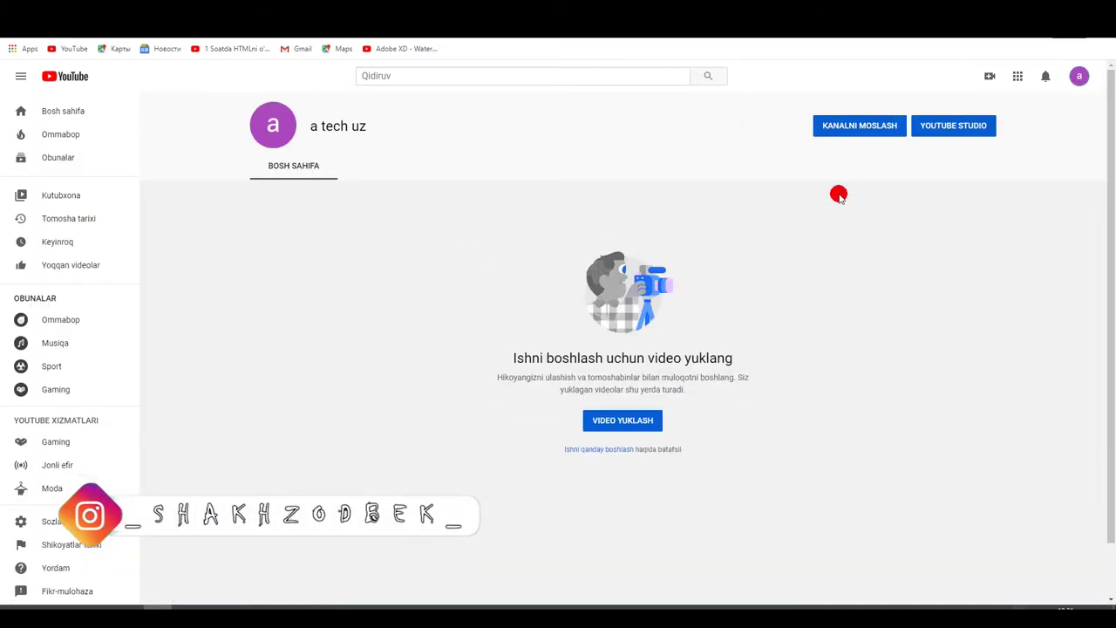
click(864, 130)
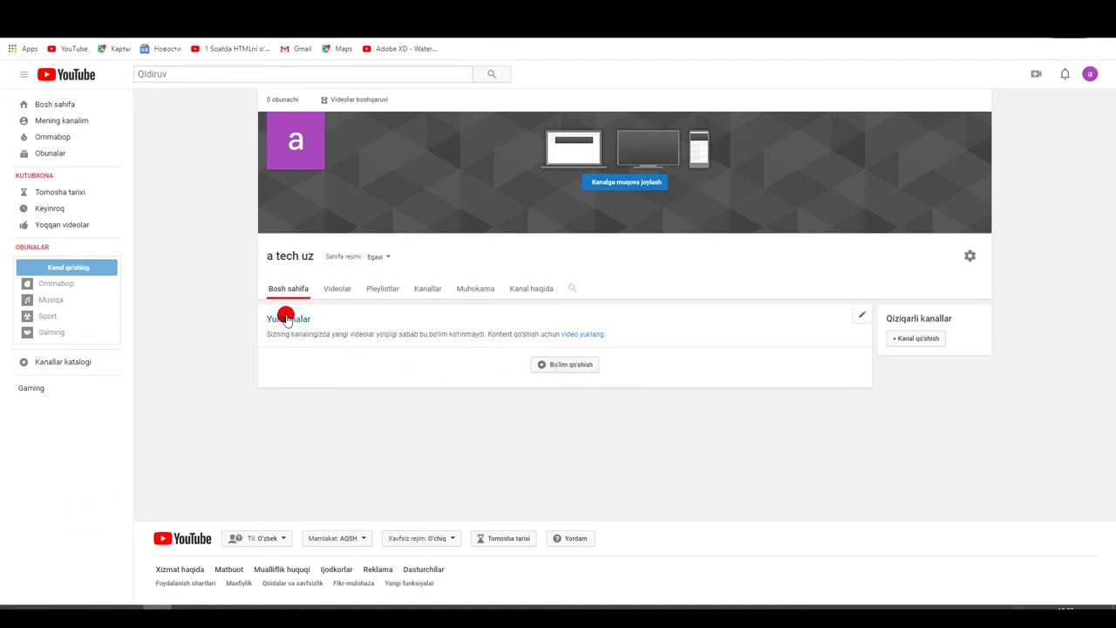
Add an "Ommabop videolar" section with the "Gorizontal qator" layout to the channel's home page
click(576, 365)
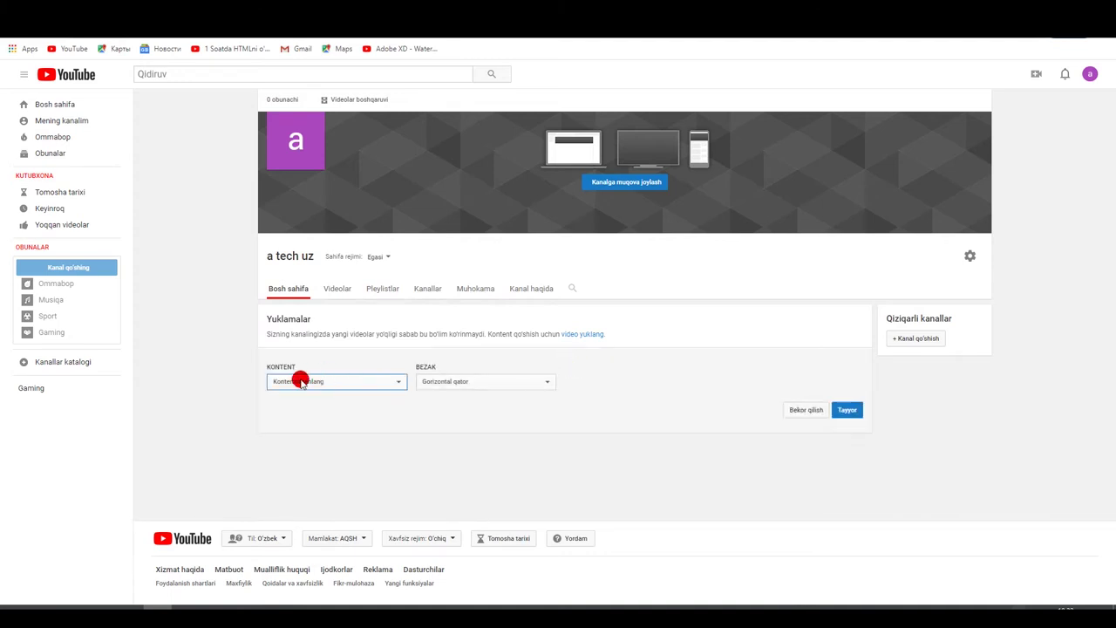
click(301, 381)
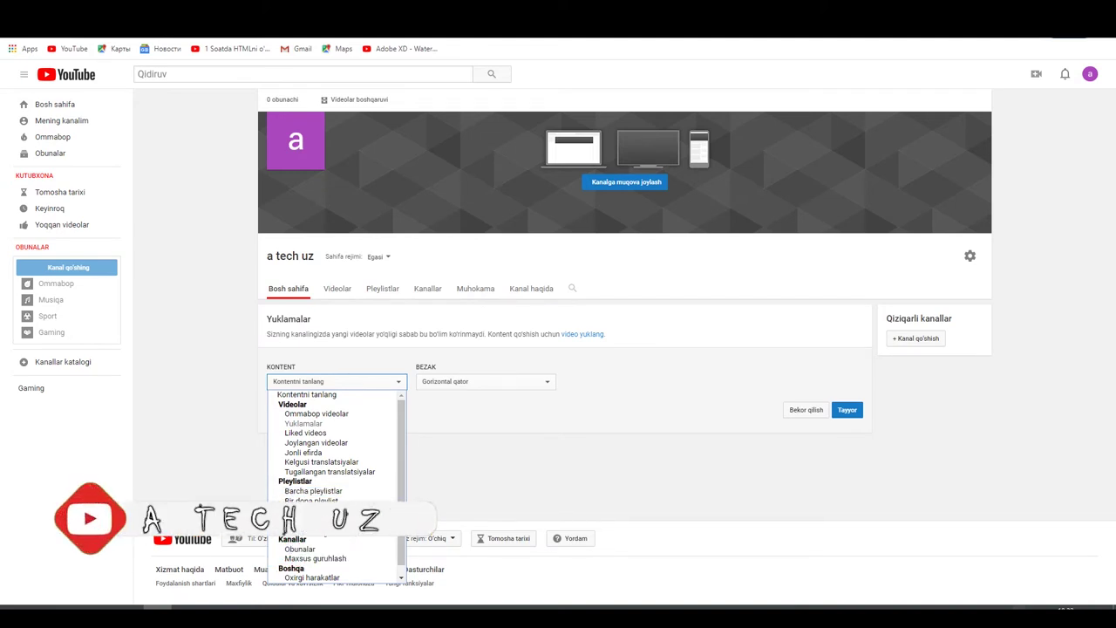
scroll(305, 545, down, 1)
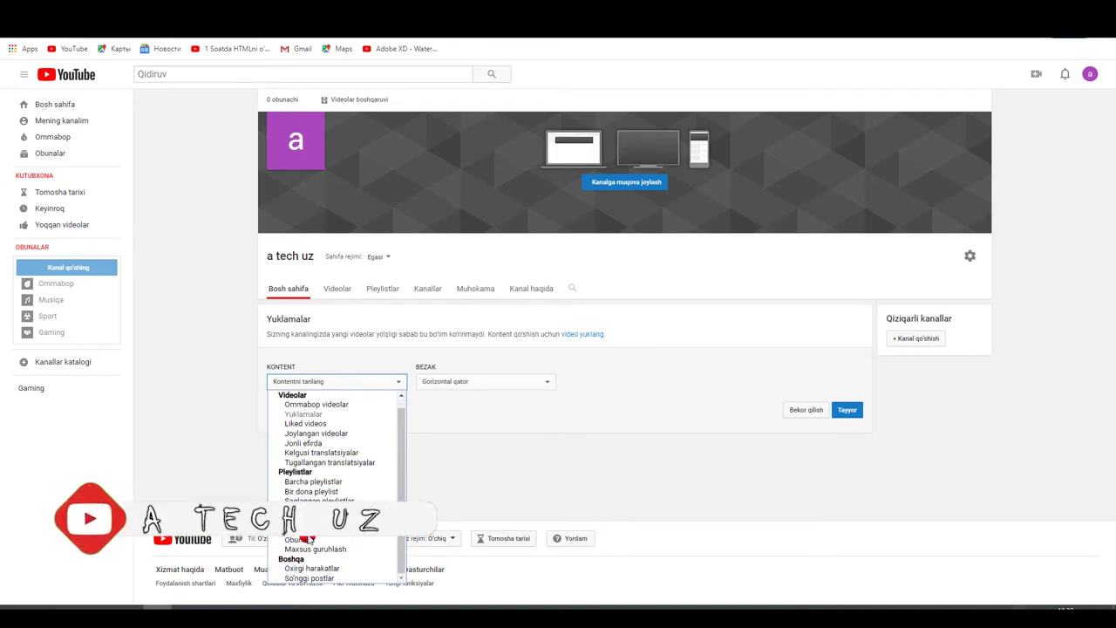
click(297, 405)
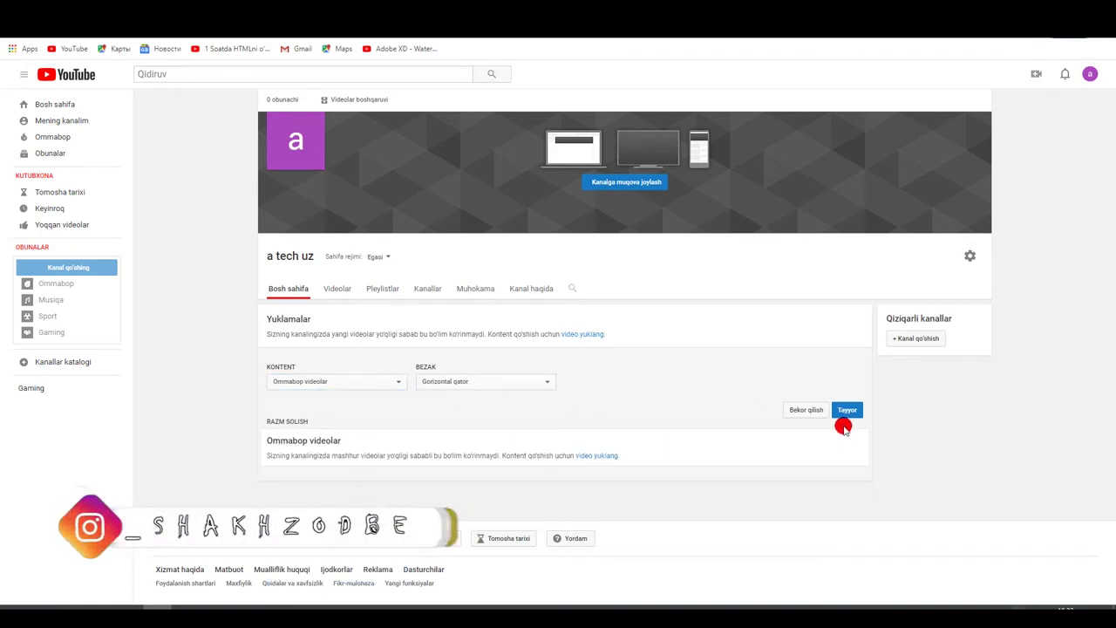
click(473, 382)
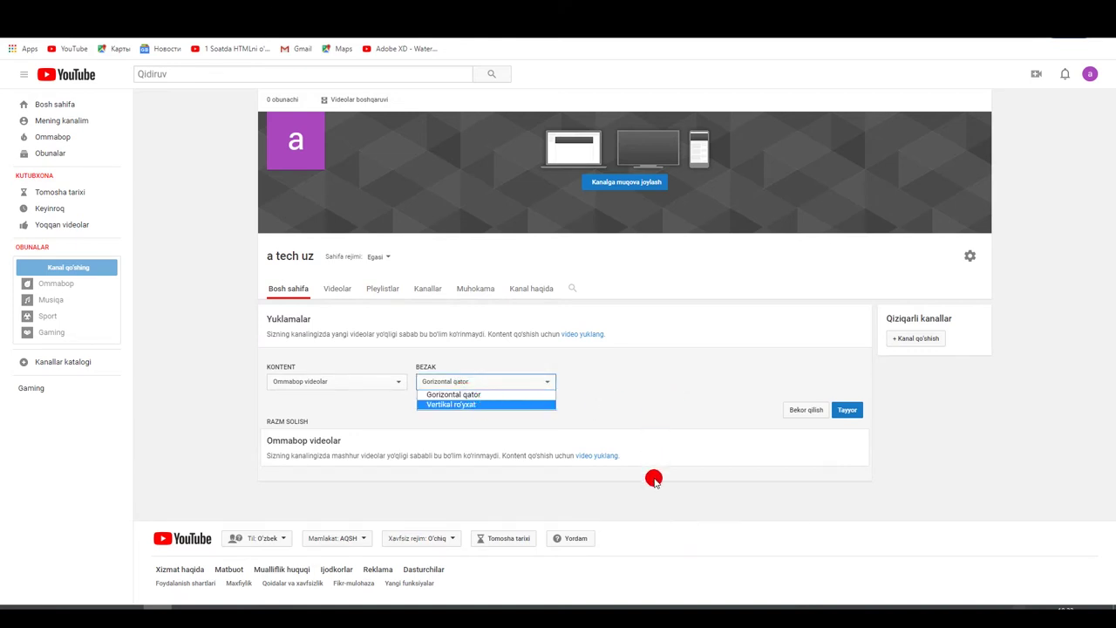
click(666, 514)
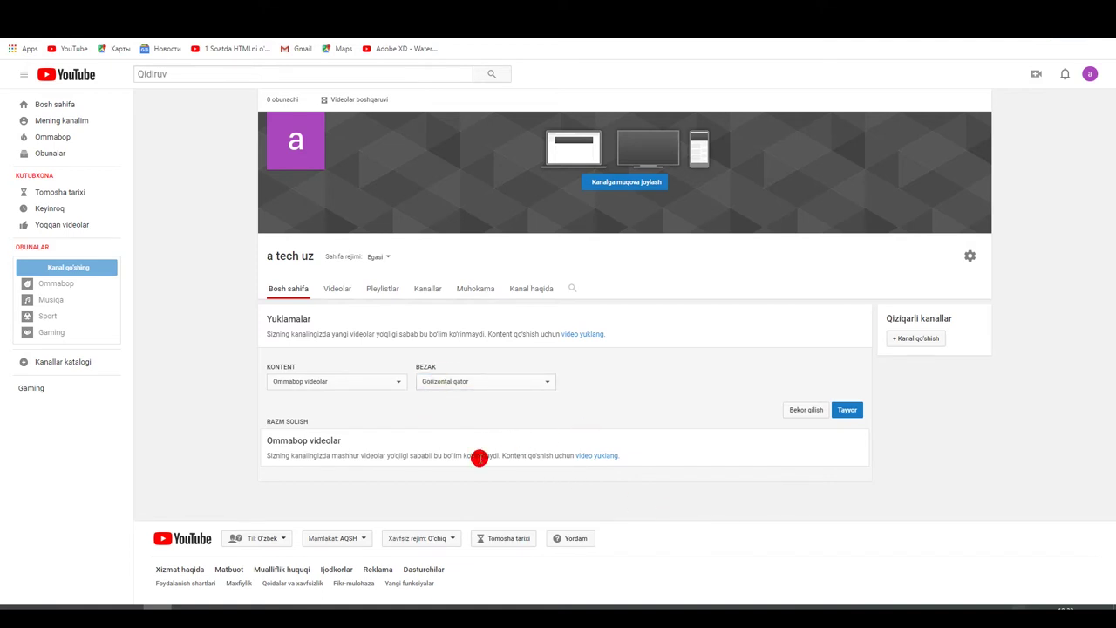
click(841, 411)
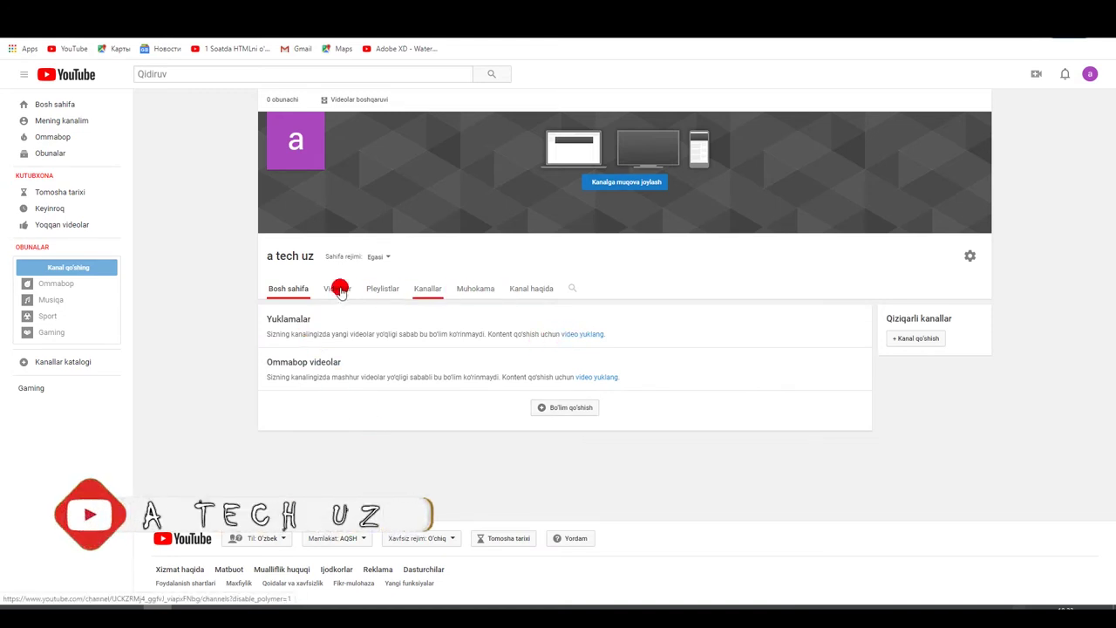
Open the "Kanal haqida" page and its empty channel description field for editing
click(542, 290)
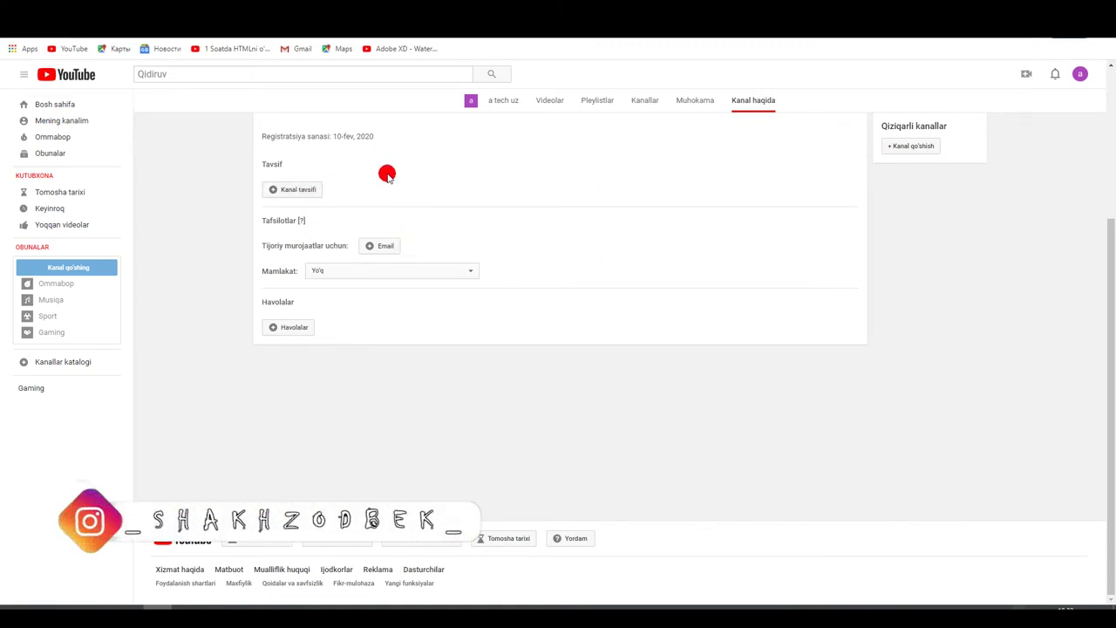
click(276, 190)
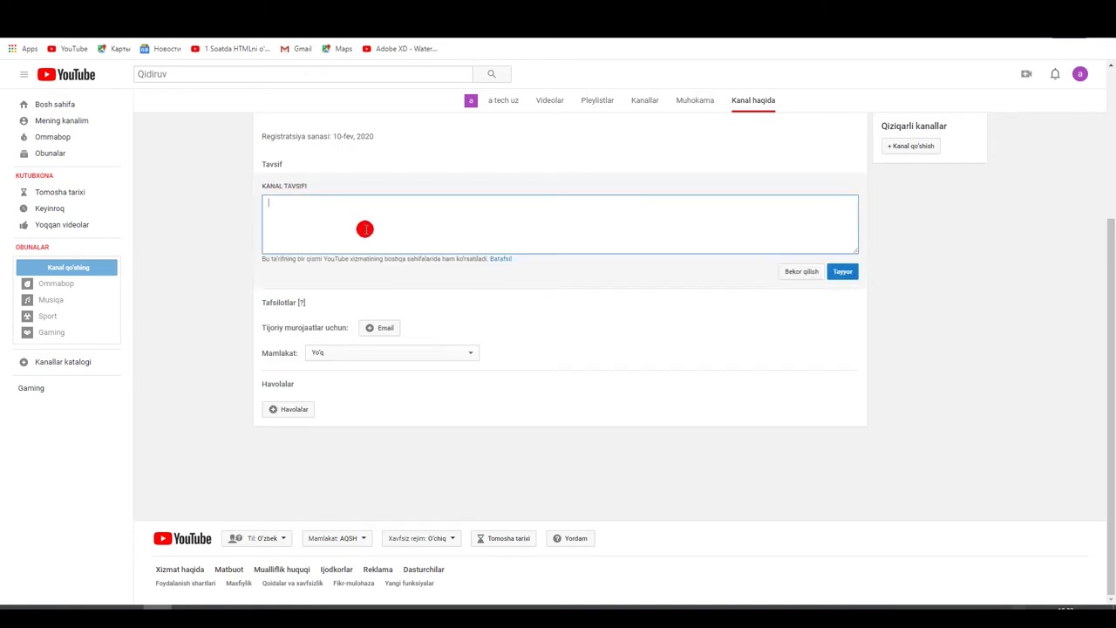
click(312, 217)
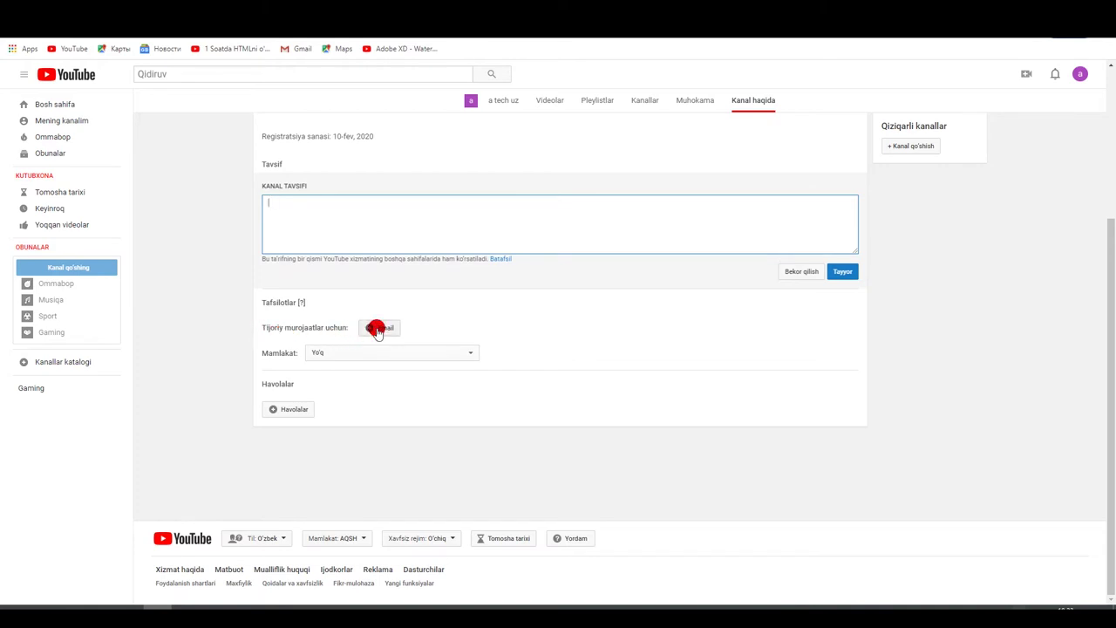
Set the channel's country to AQSH in the details section
click(326, 353)
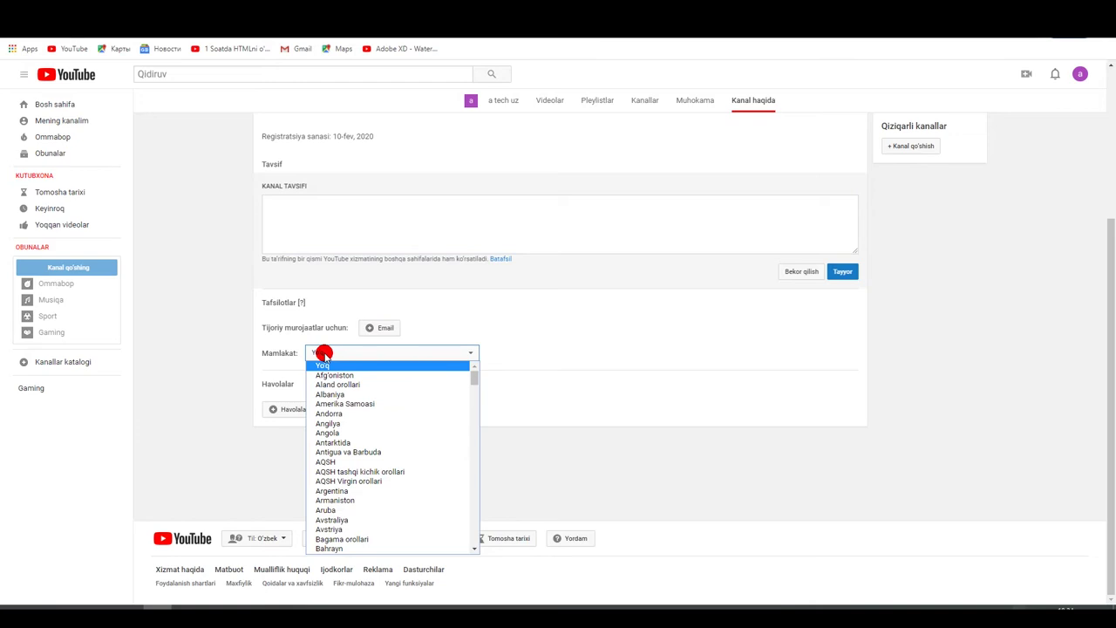
scroll(338, 388, down, 20)
scroll(338, 406, up, 20)
scroll(381, 419, up, 3)
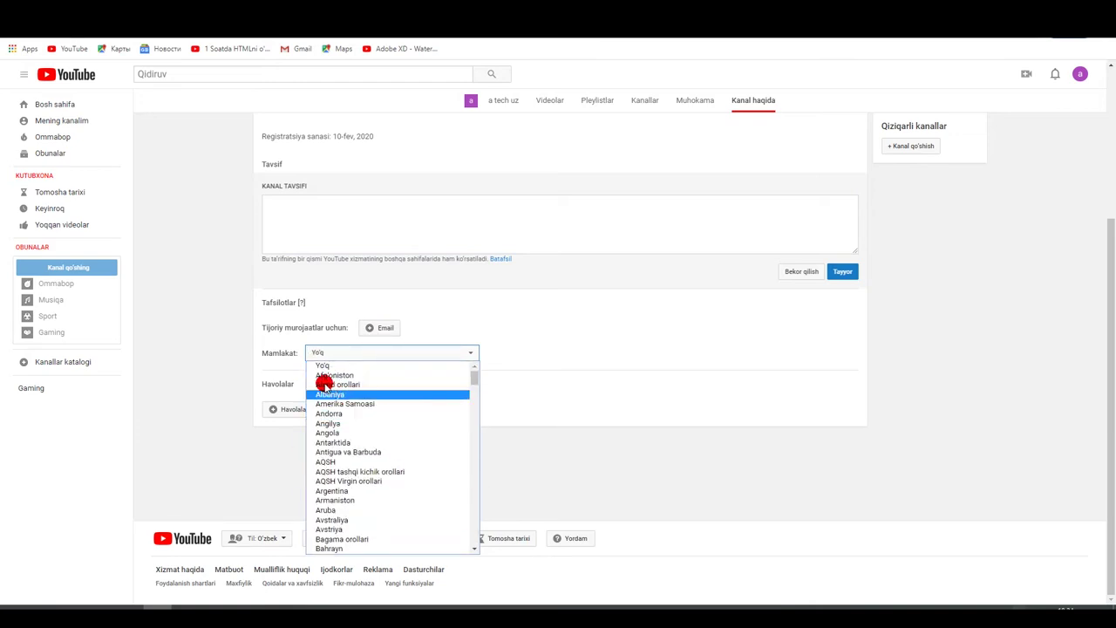
click(465, 318)
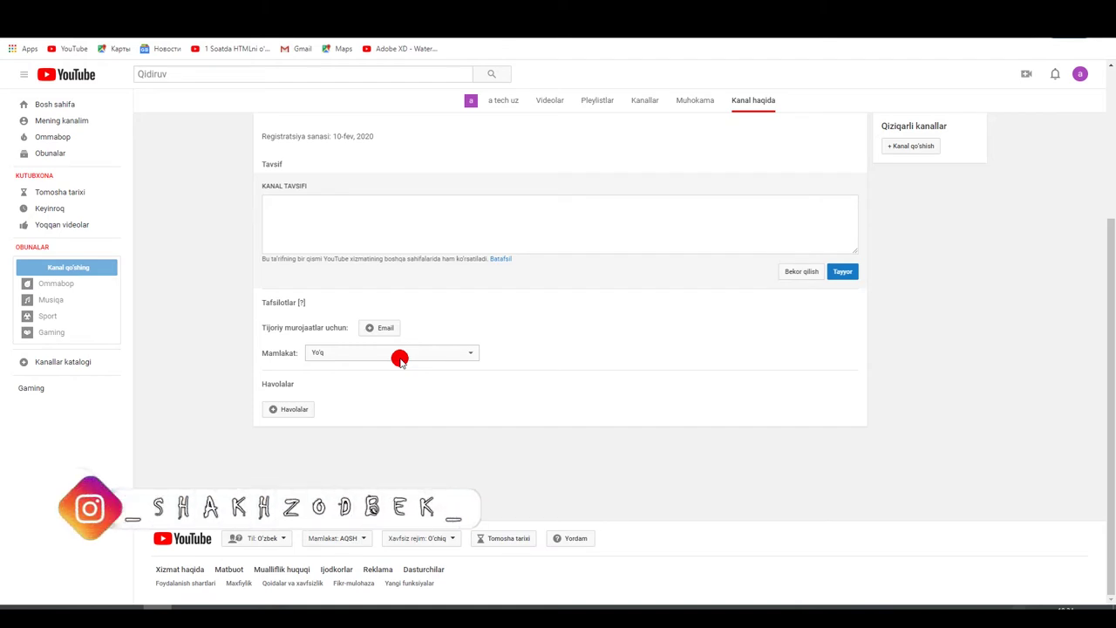
click(338, 352)
click(336, 455)
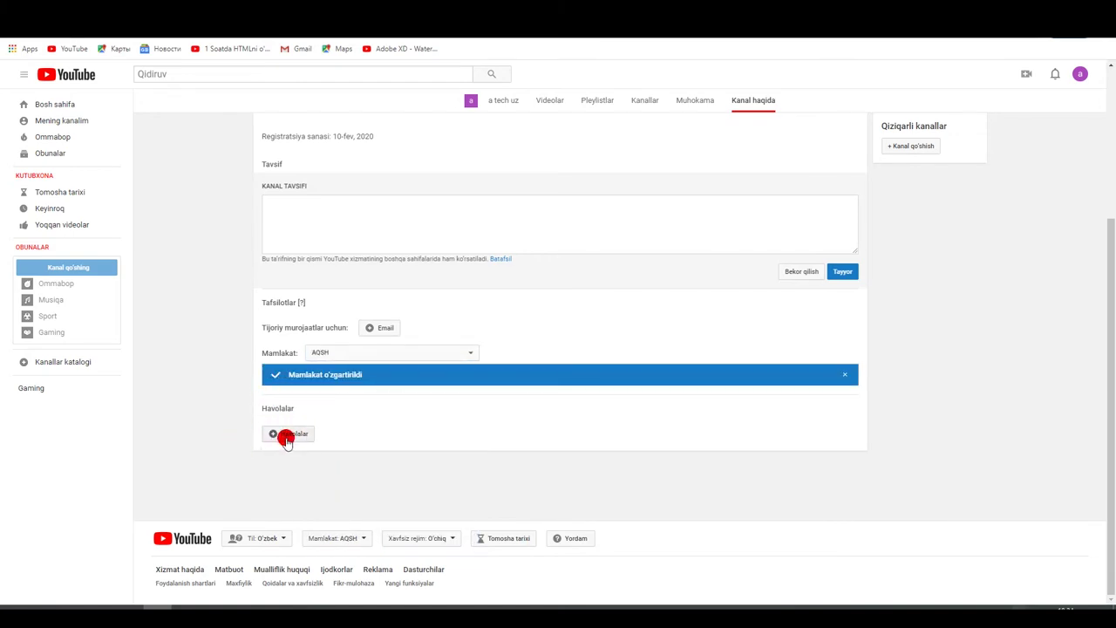
click(275, 435)
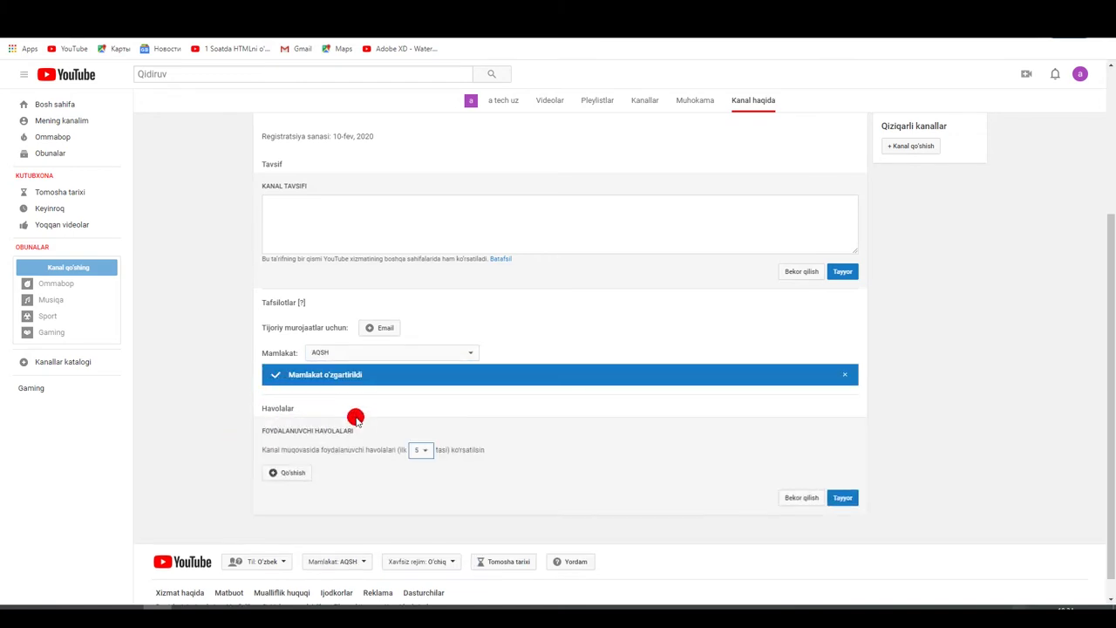
click(279, 475)
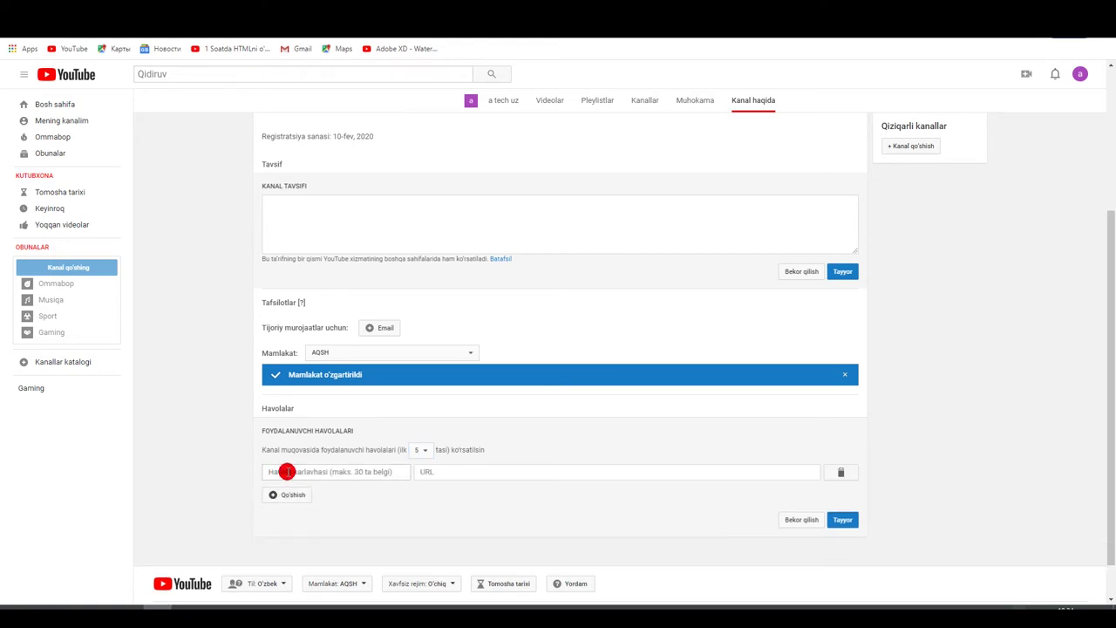
click(279, 471)
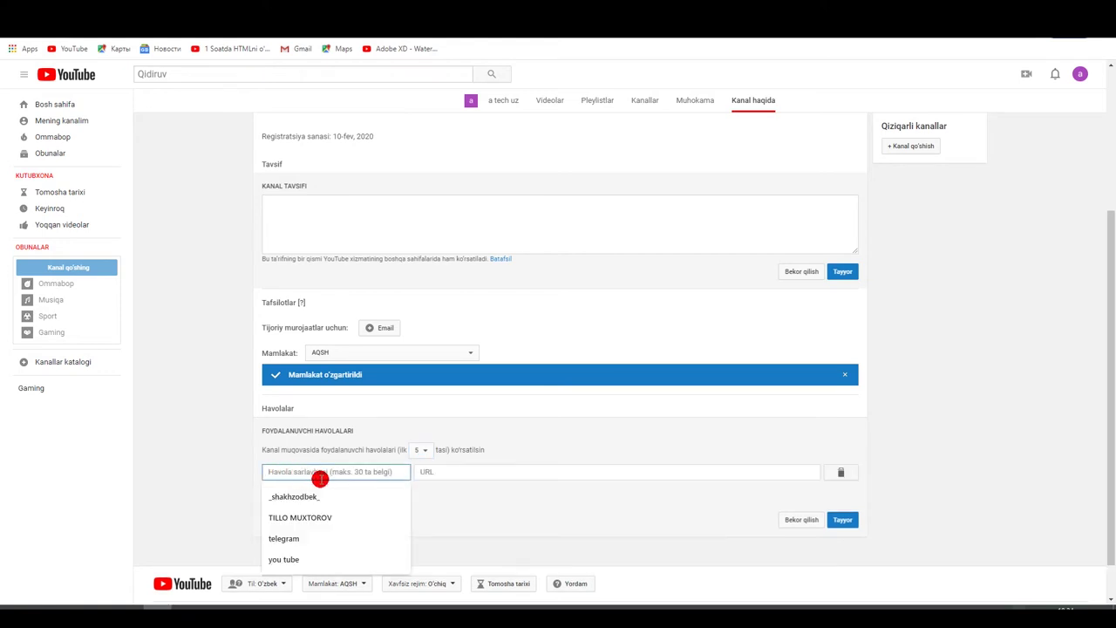
click(437, 471)
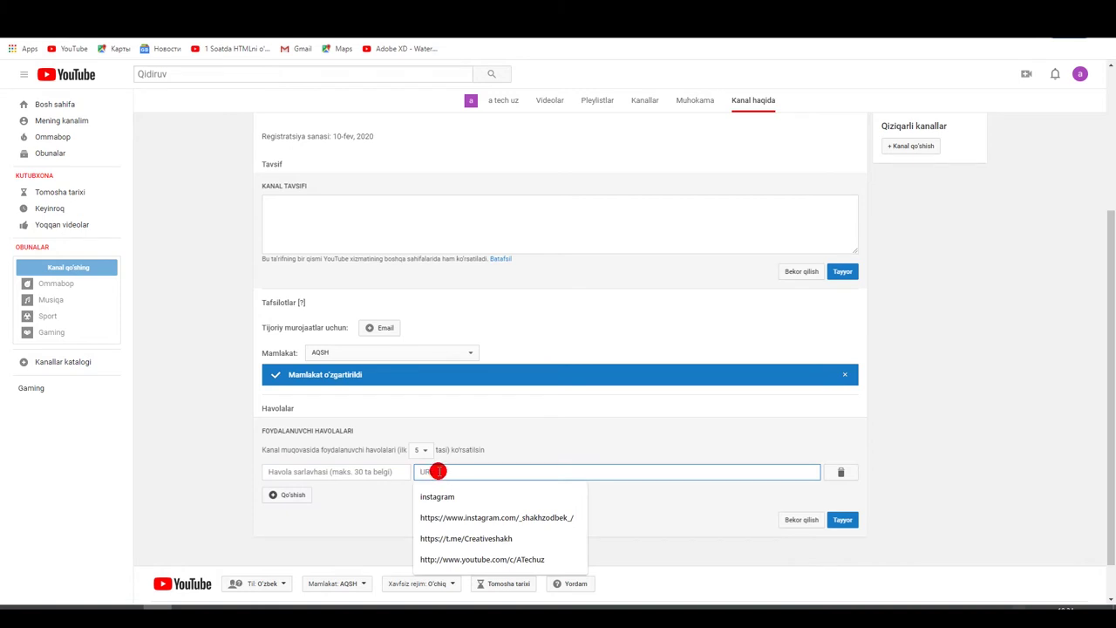
click(290, 495)
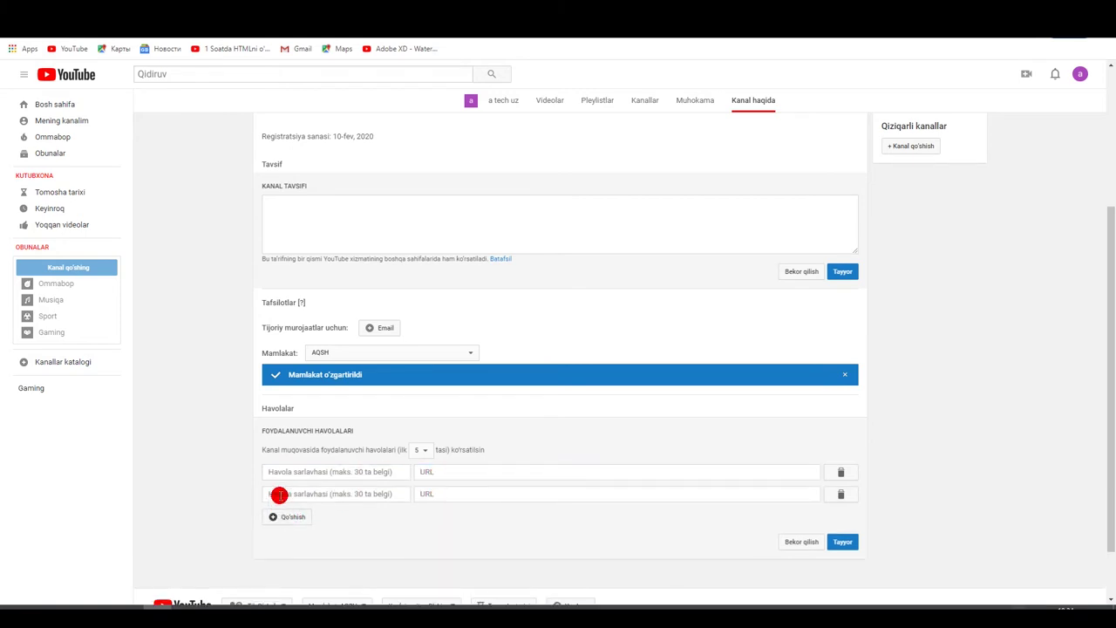
click(271, 493)
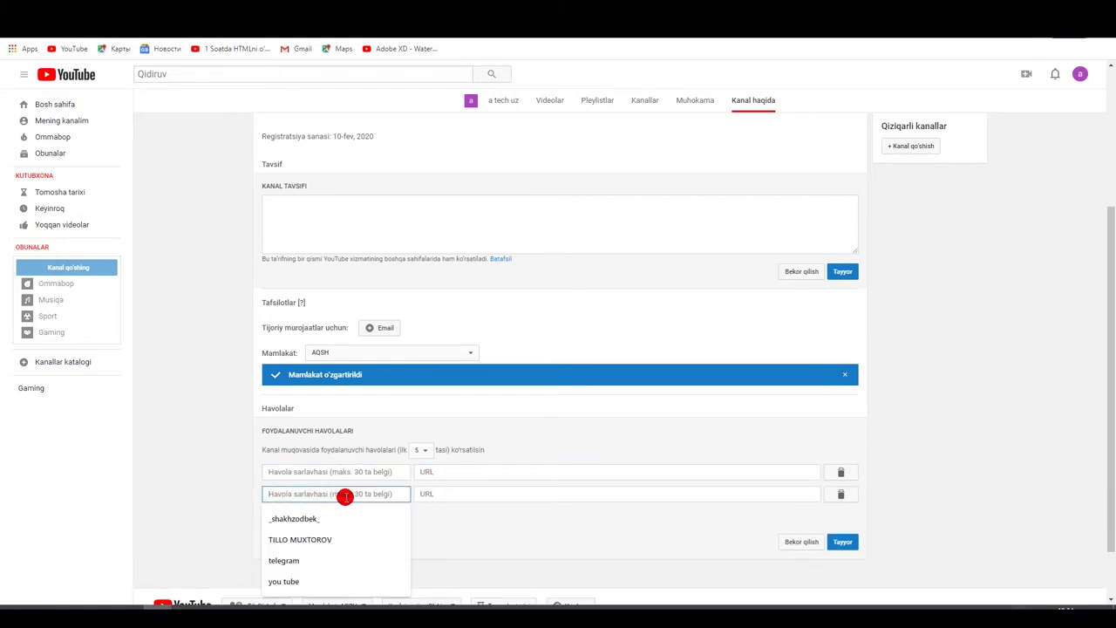
click(434, 493)
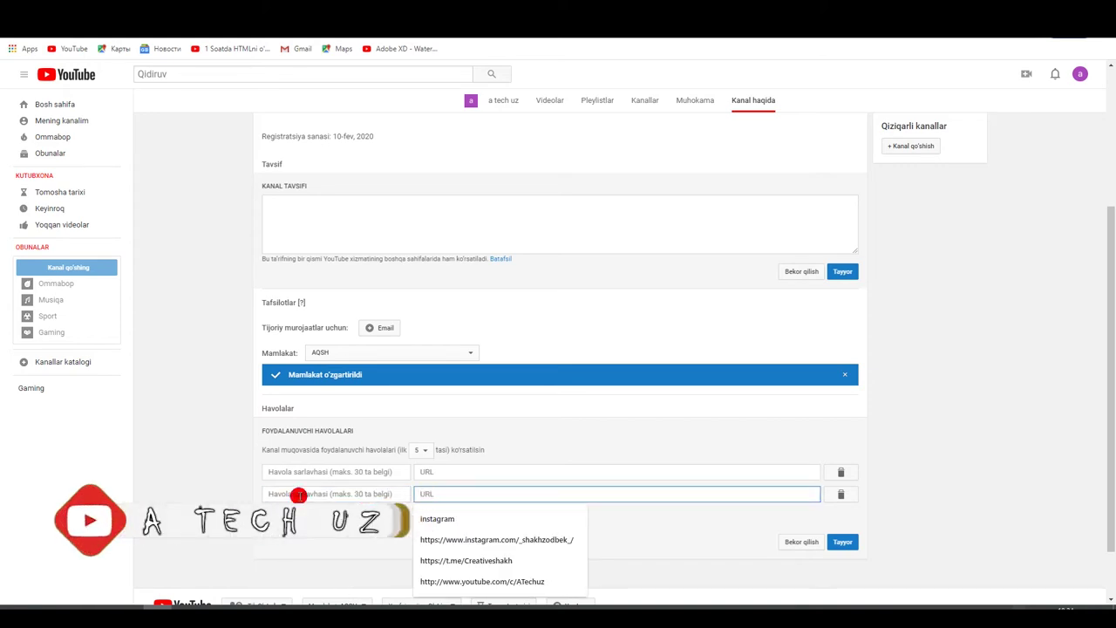
click(401, 506)
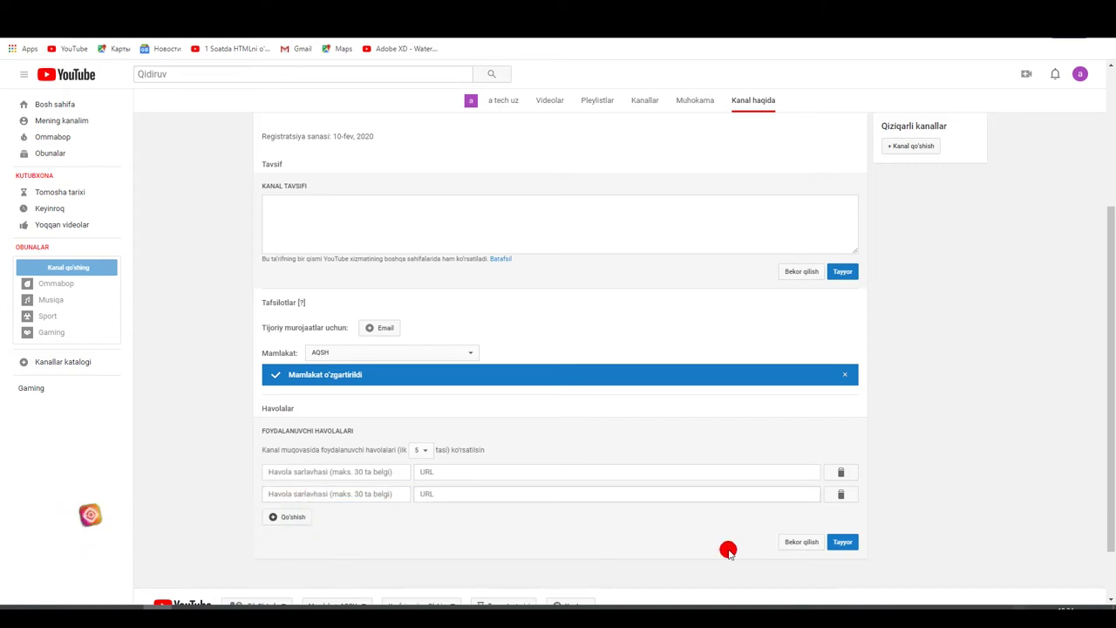
click(803, 542)
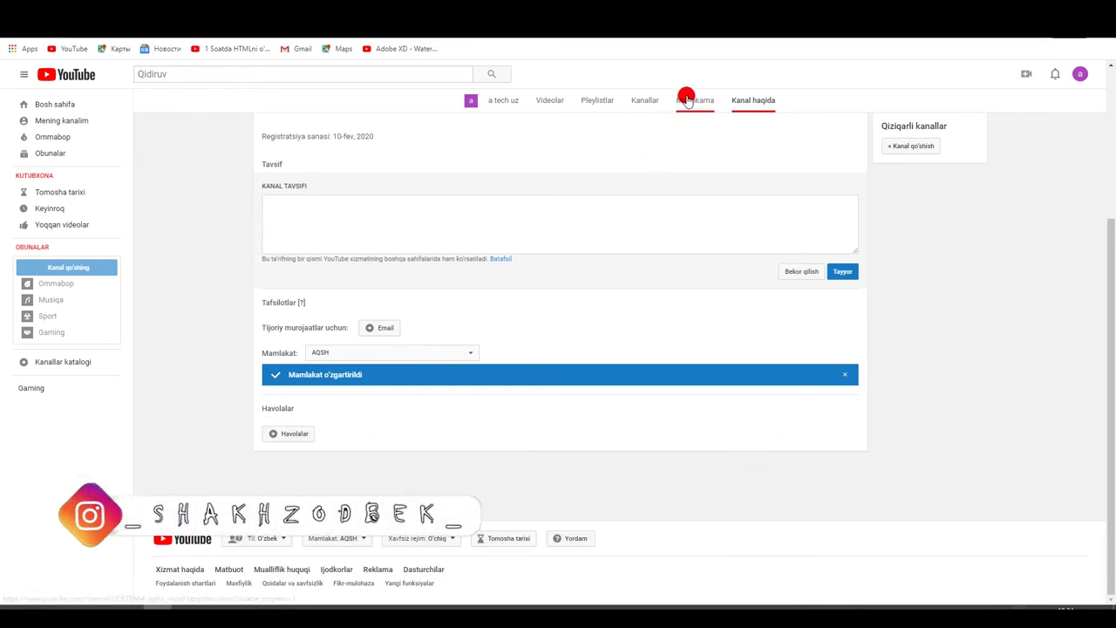
Return to the a tech uz channel page, open YouTube Studio for it and dismiss the introduction message
click(1081, 75)
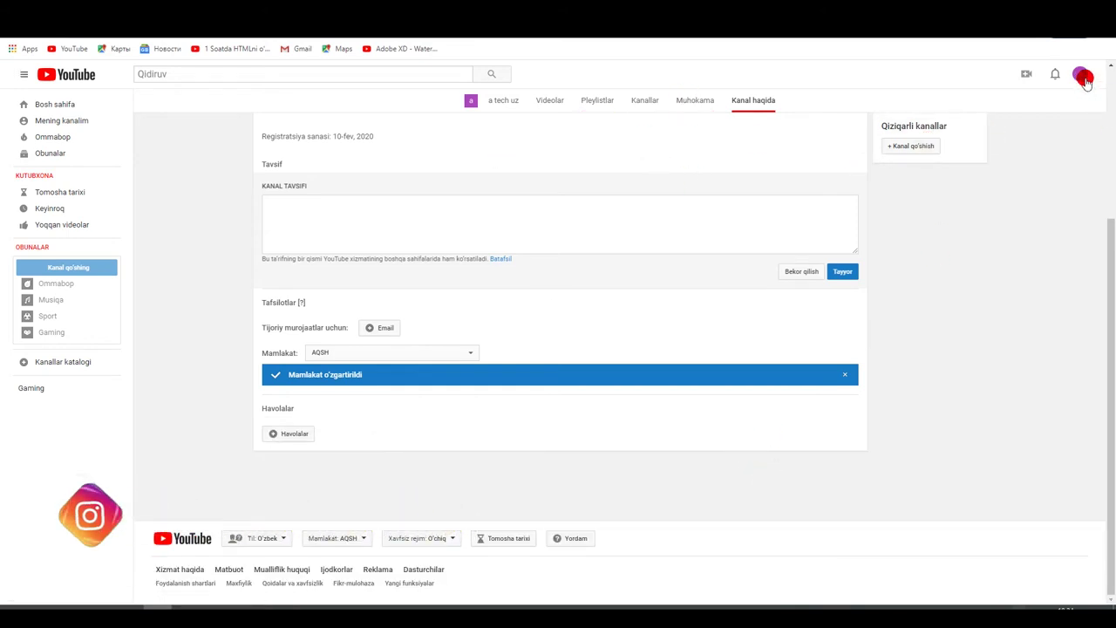
click(978, 144)
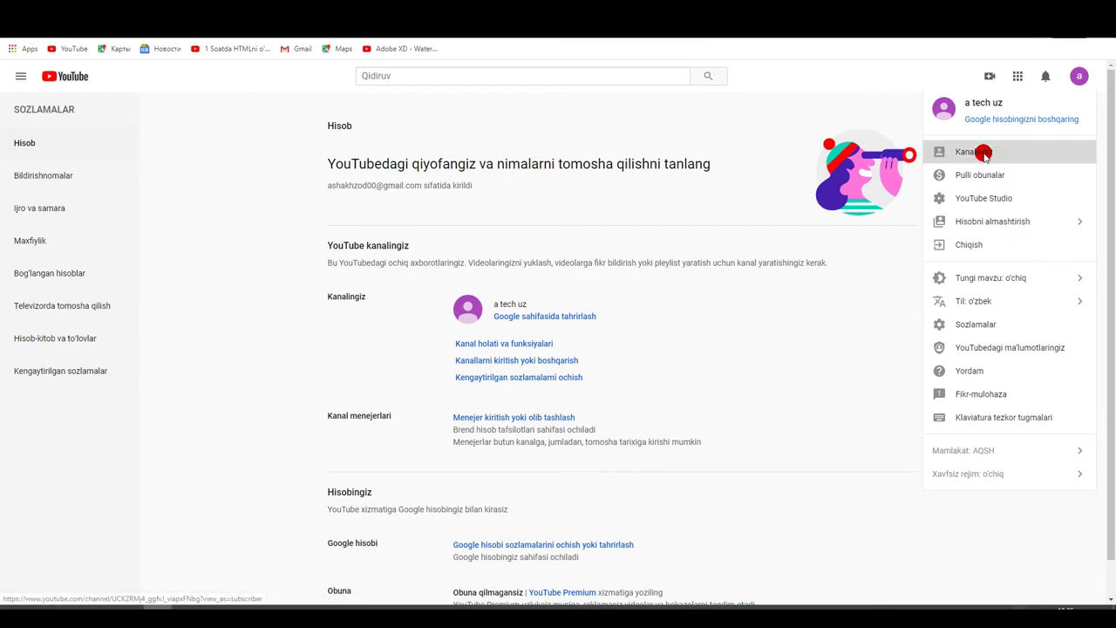
click(984, 151)
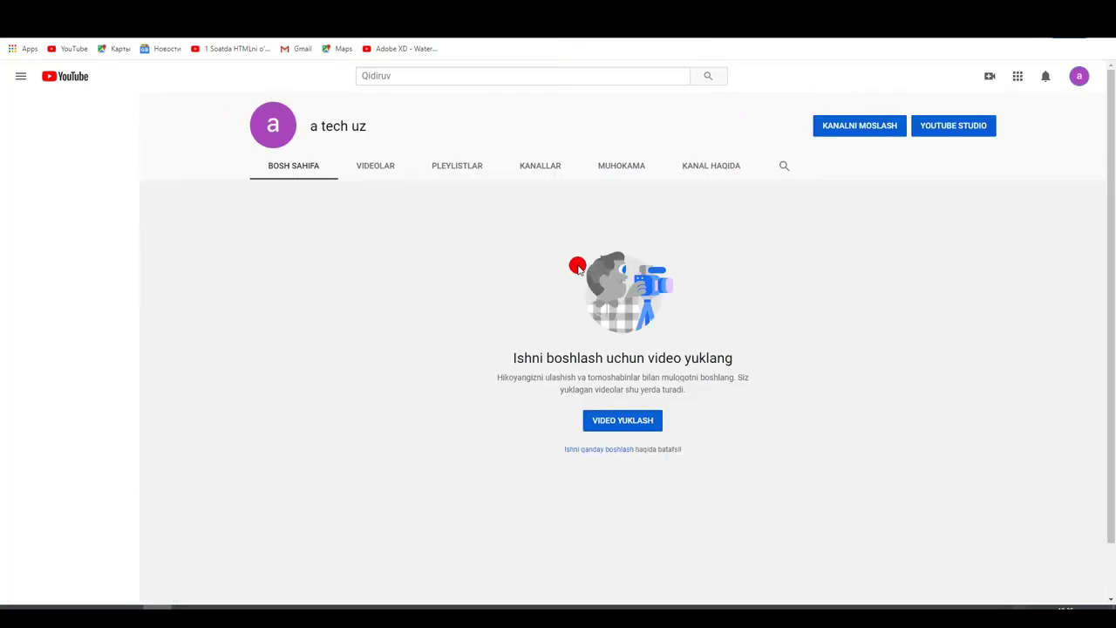
click(930, 127)
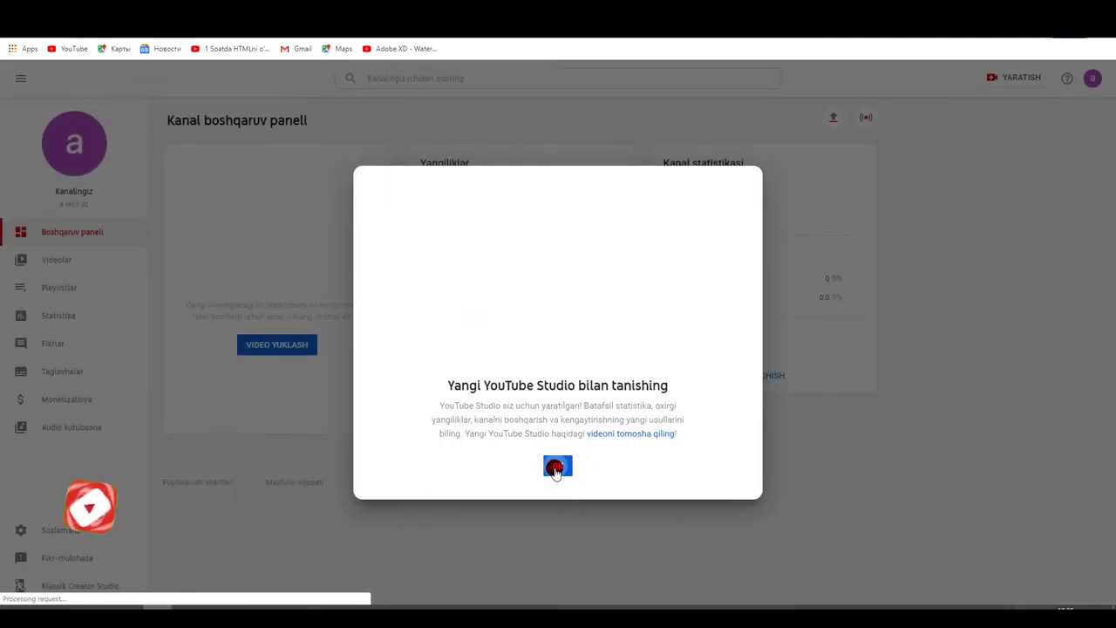
click(558, 465)
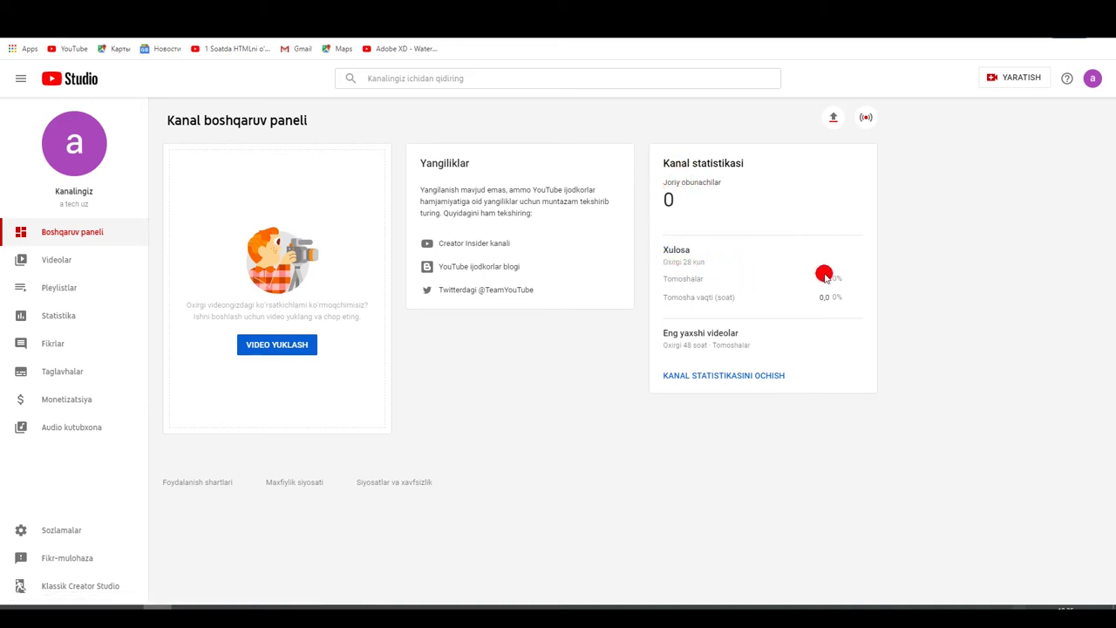
Look over the channel's videos and statistics pages in Studio and open the audio library
click(41, 261)
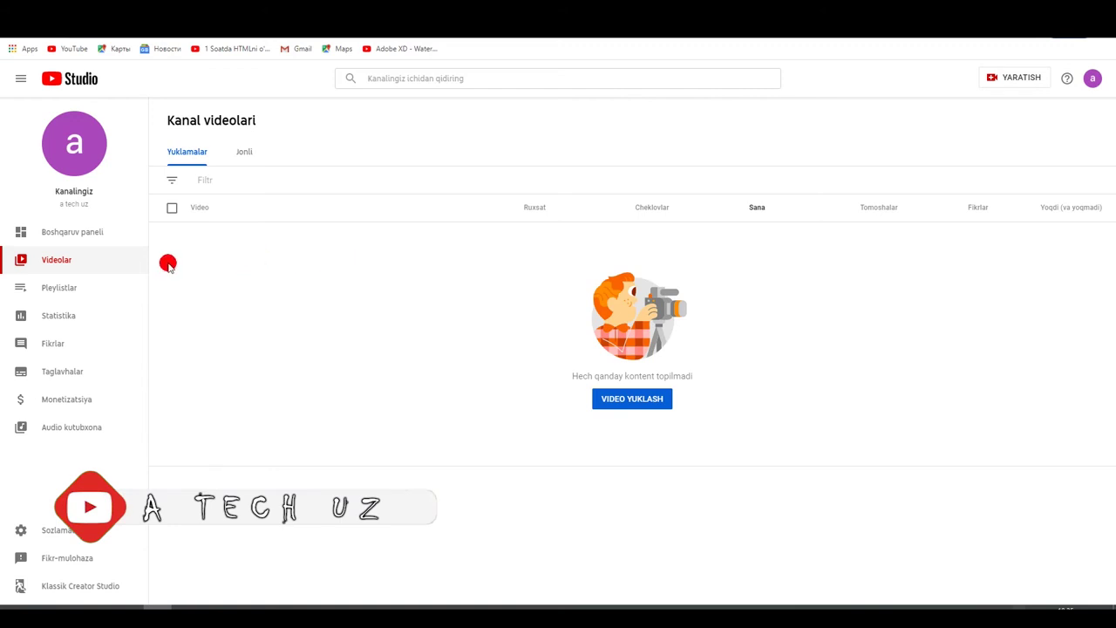
click(75, 319)
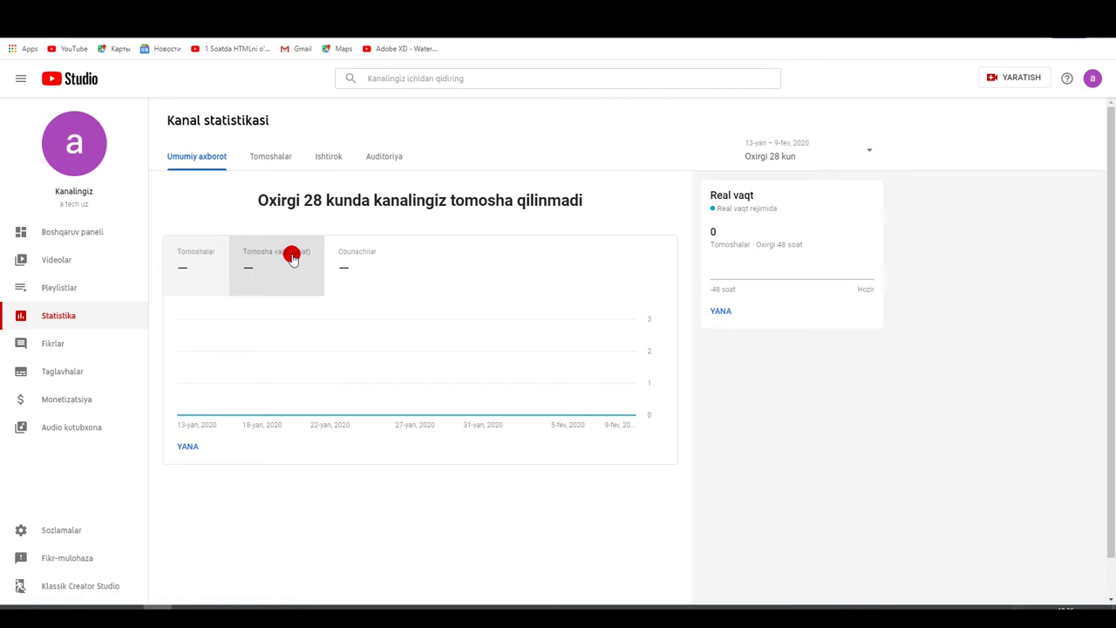
mouse_move(281, 258)
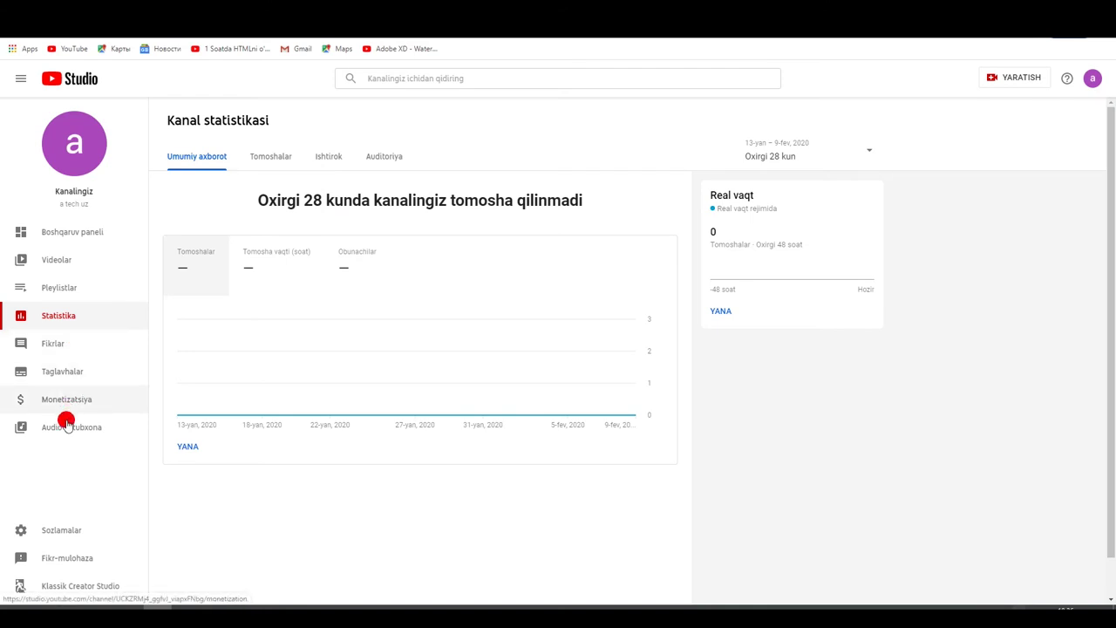
click(60, 425)
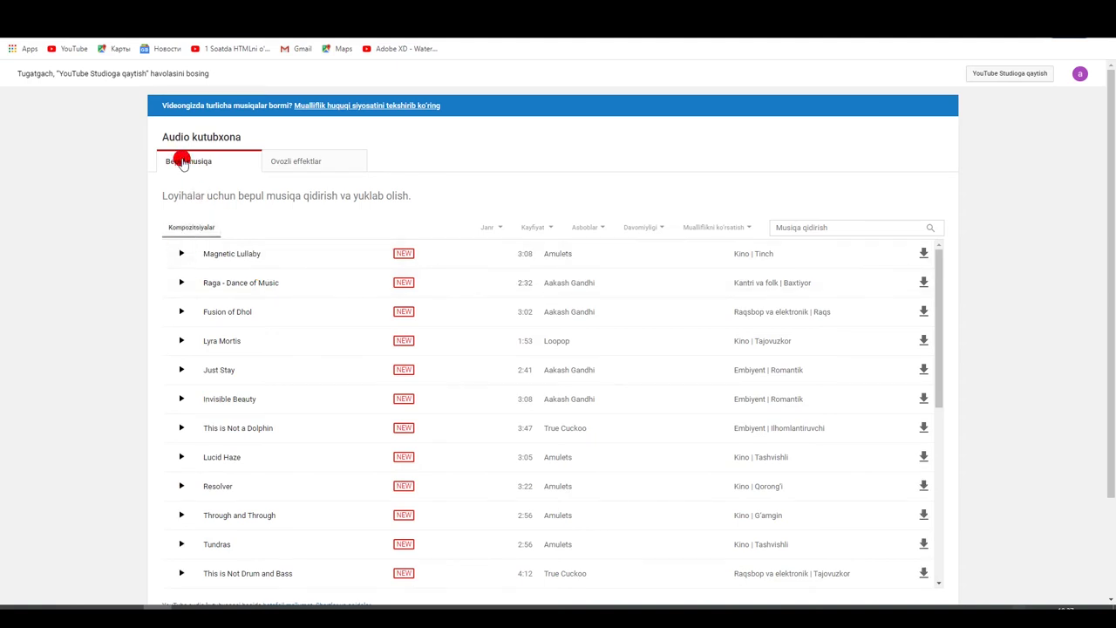
Browse the free music list in the audio library and download the track Magnetic Lullaby
scroll(344, 324, down, 3)
scroll(339, 377, down, 10)
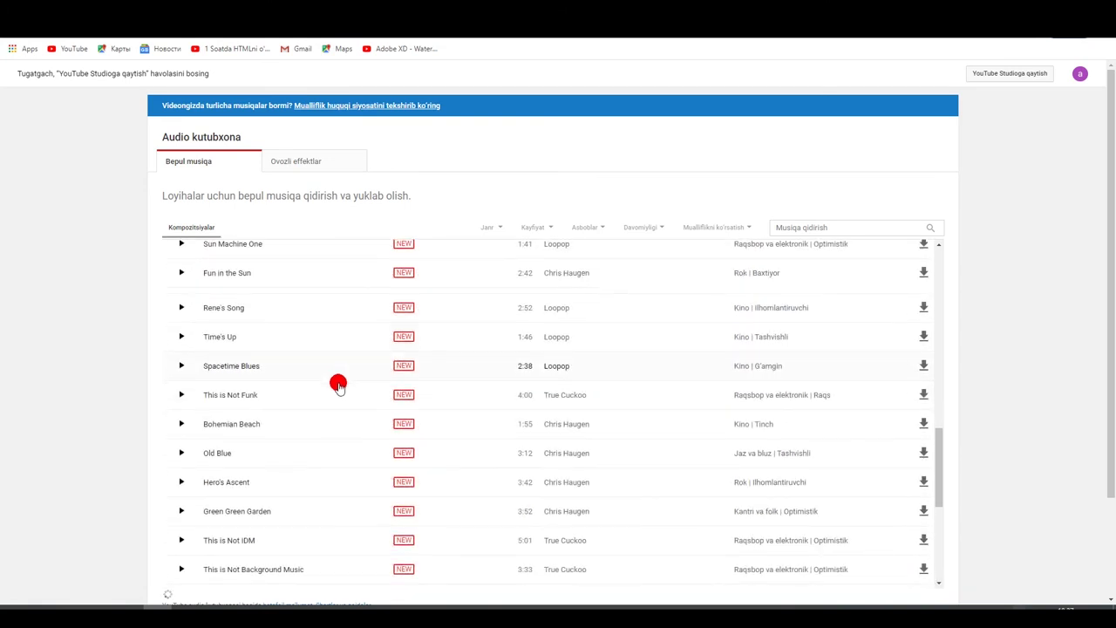
scroll(338, 384, up, 15)
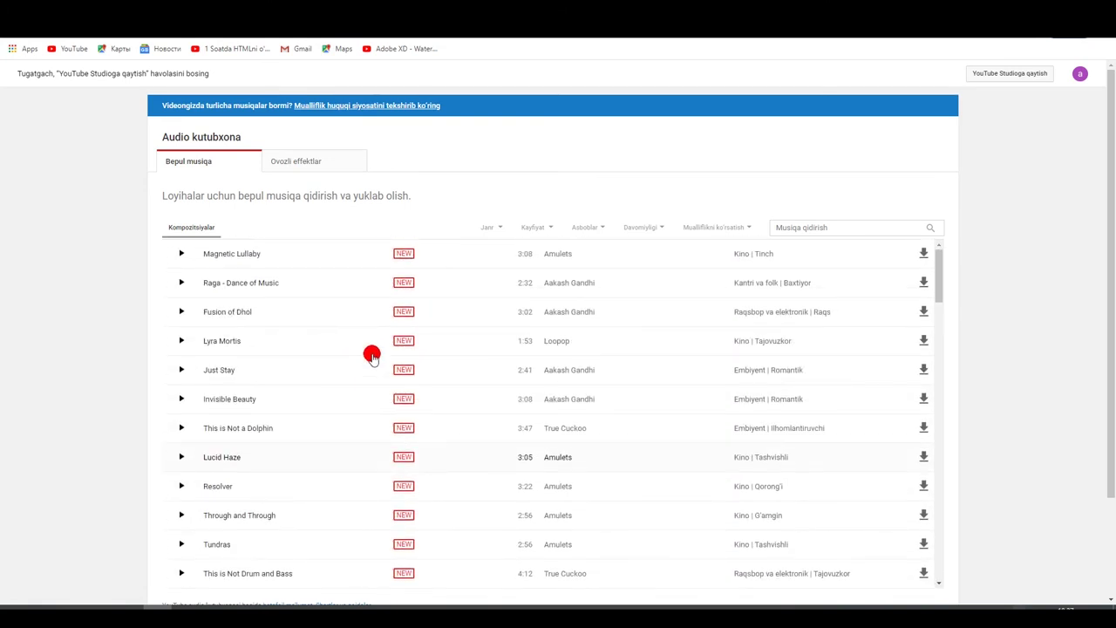
click(923, 254)
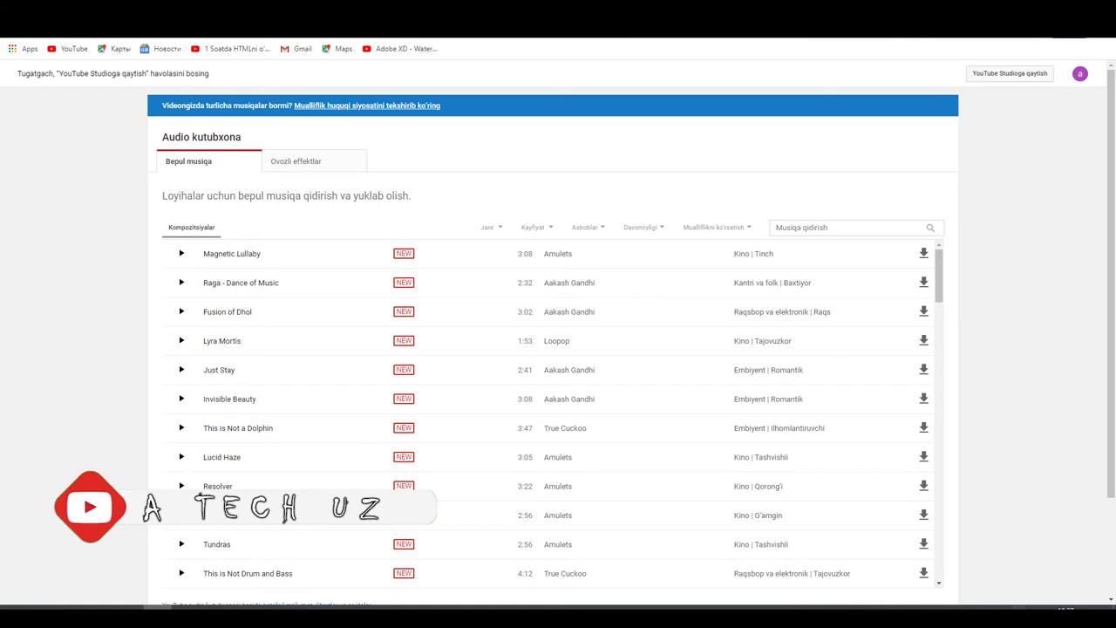
Return to Studio, open the channel's monetization page and request a notification for when the channel becomes eligible
key(alt+Left)
click(79, 400)
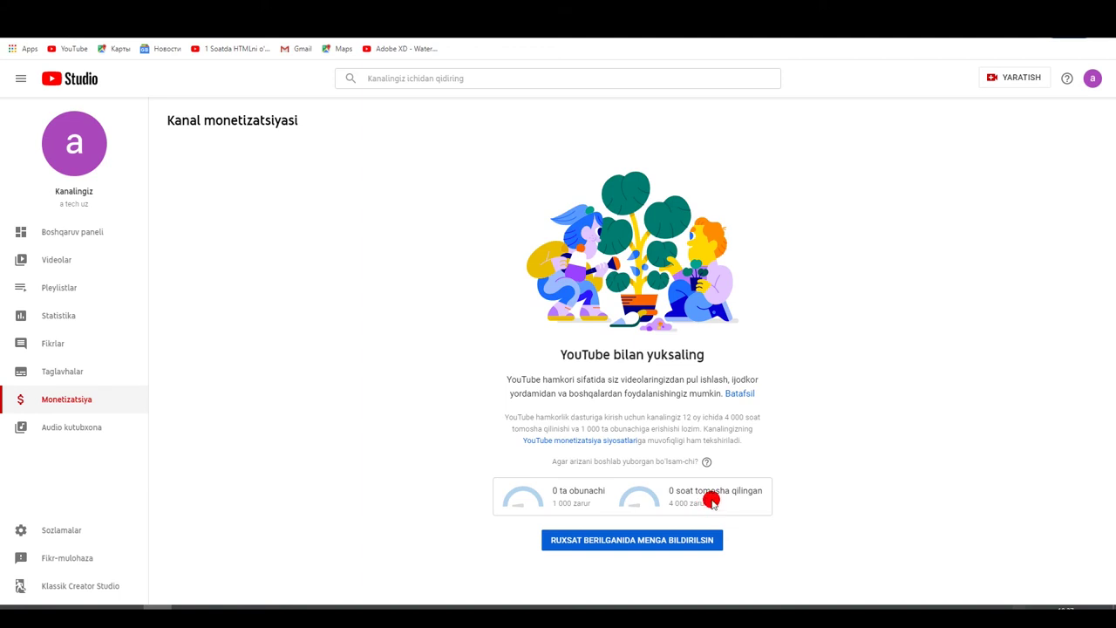
click(626, 542)
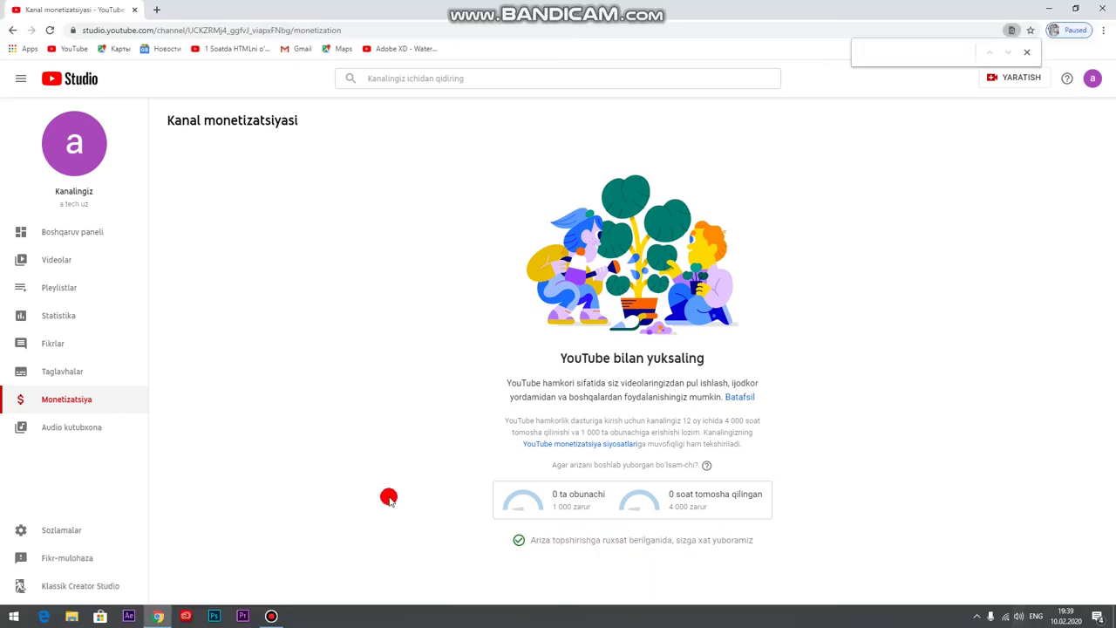
Set the default currency to UZS — O'zbekiston so'mi in the general Studio settings
click(62, 529)
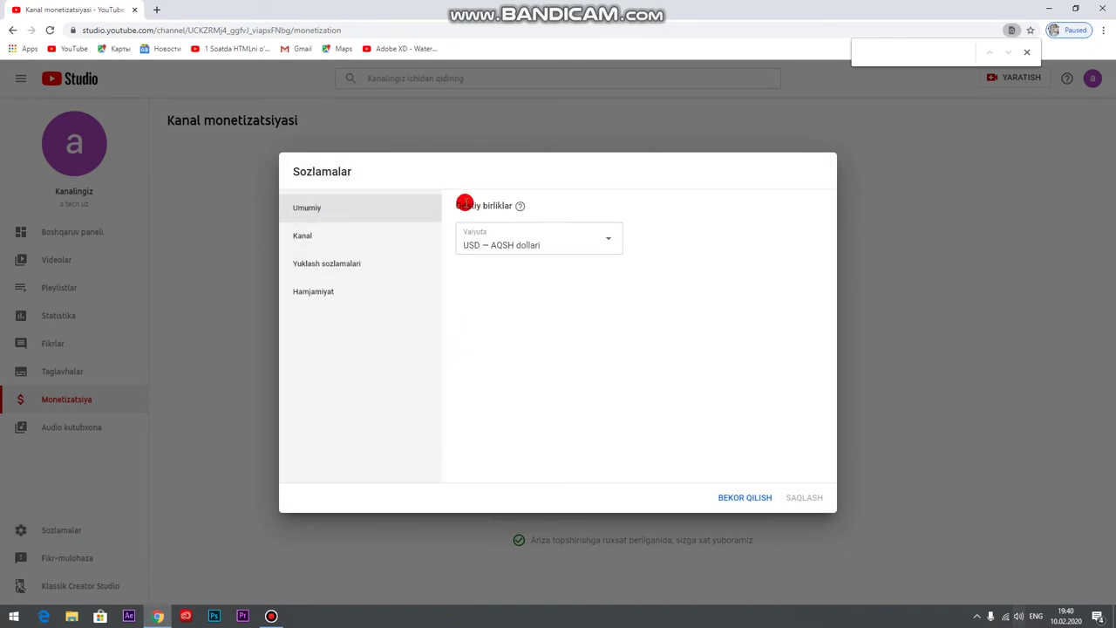
mouse_move(519, 210)
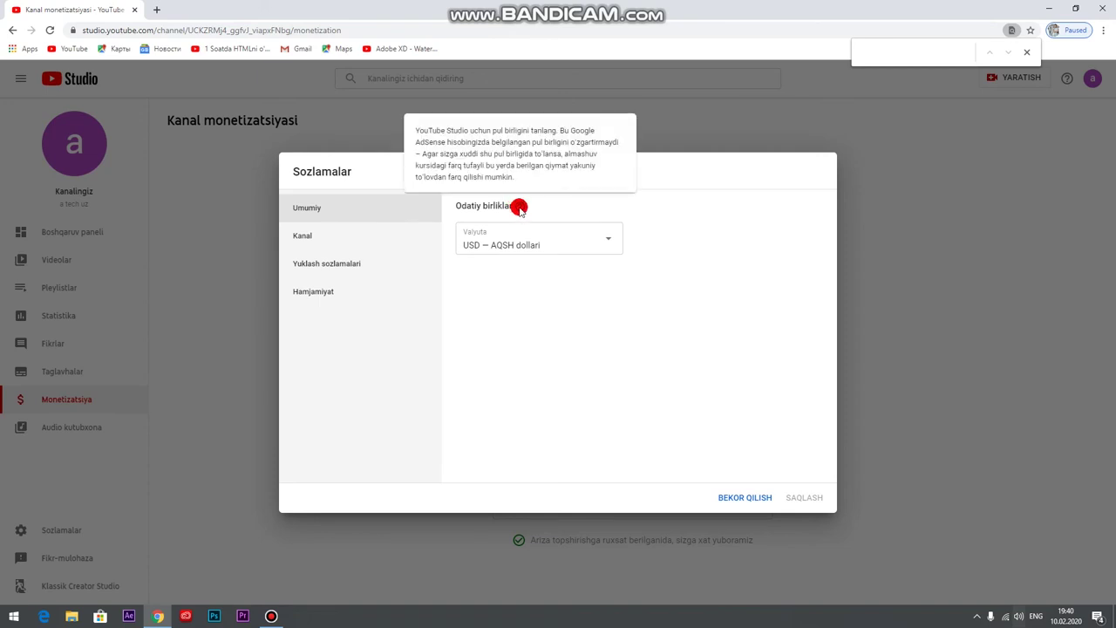
click(526, 250)
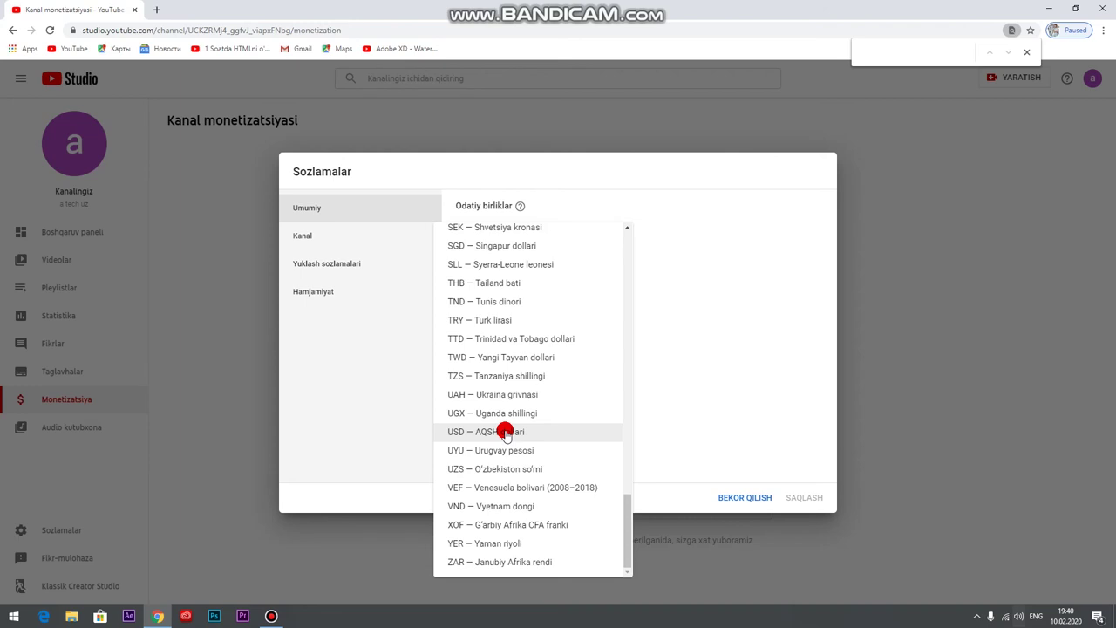
scroll(506, 434, up, 20)
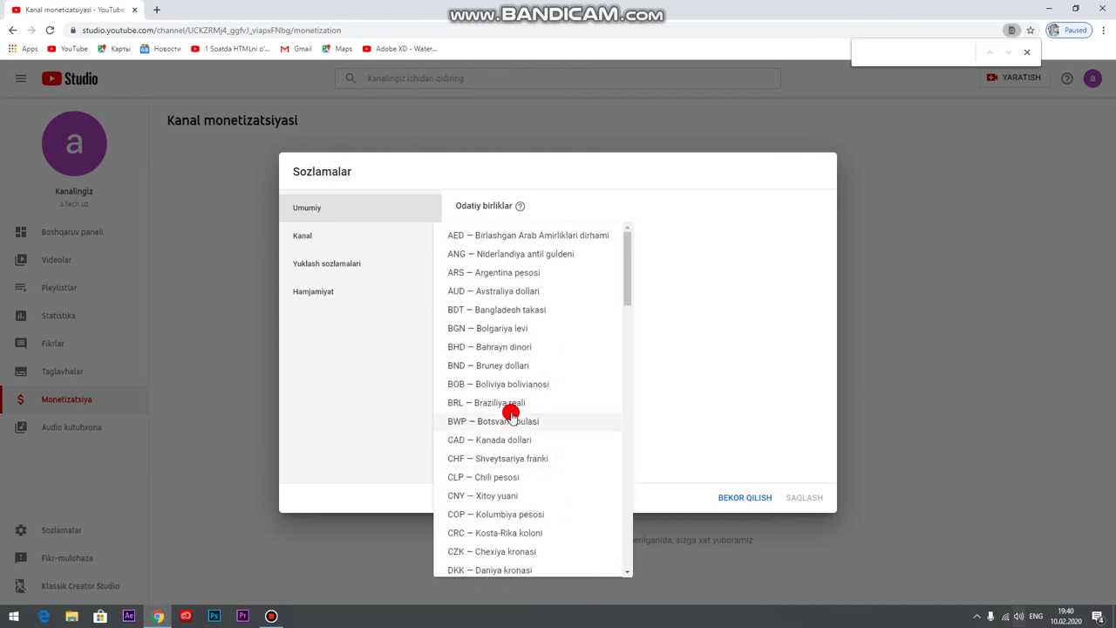
scroll(471, 272, down, 3)
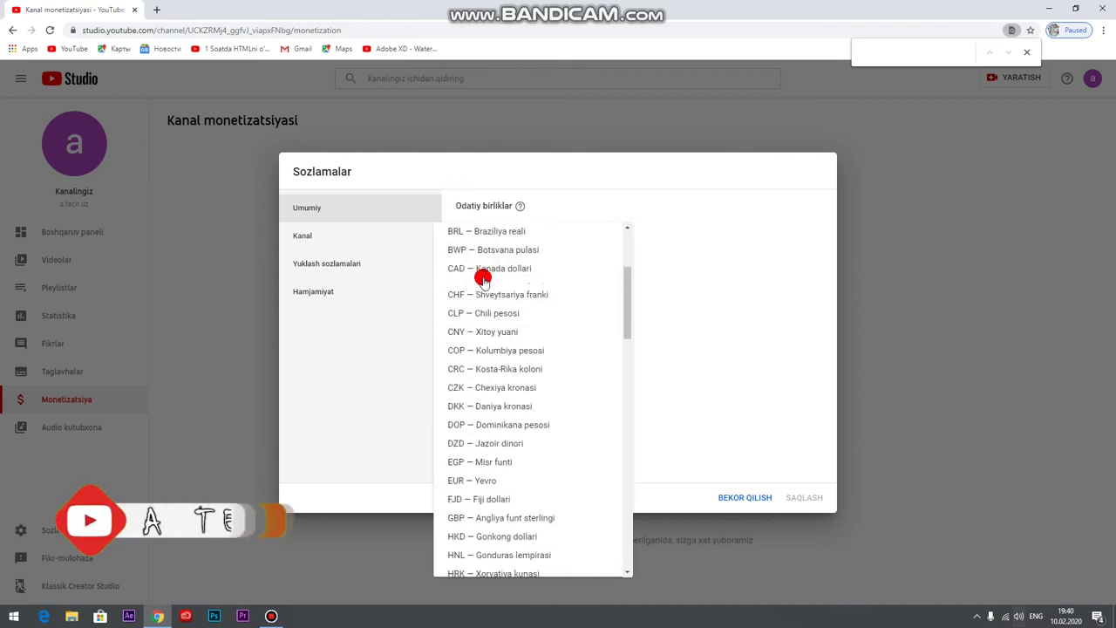
scroll(483, 279, down, 6)
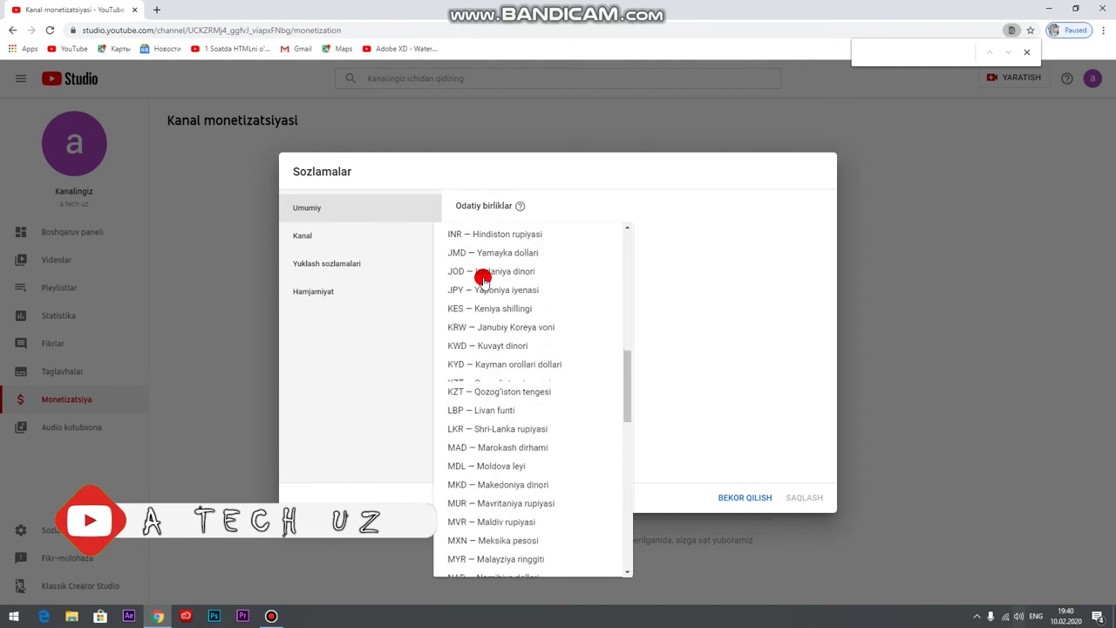
scroll(483, 279, down, 6)
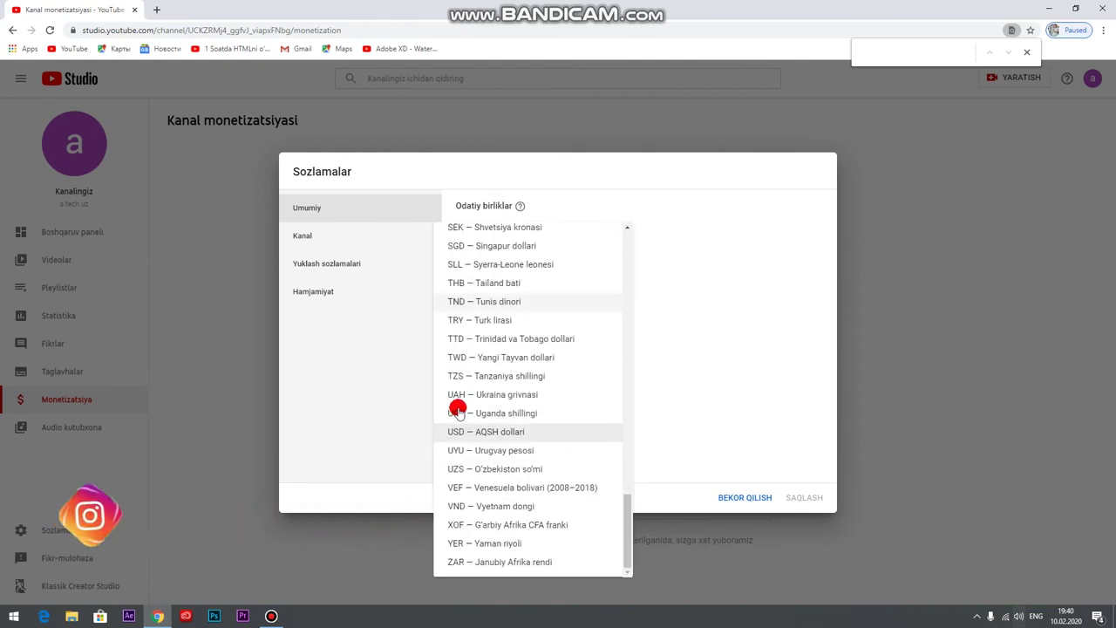
click(531, 468)
Review the channel's keywords field and the default title and description fields in the upload settings
click(318, 237)
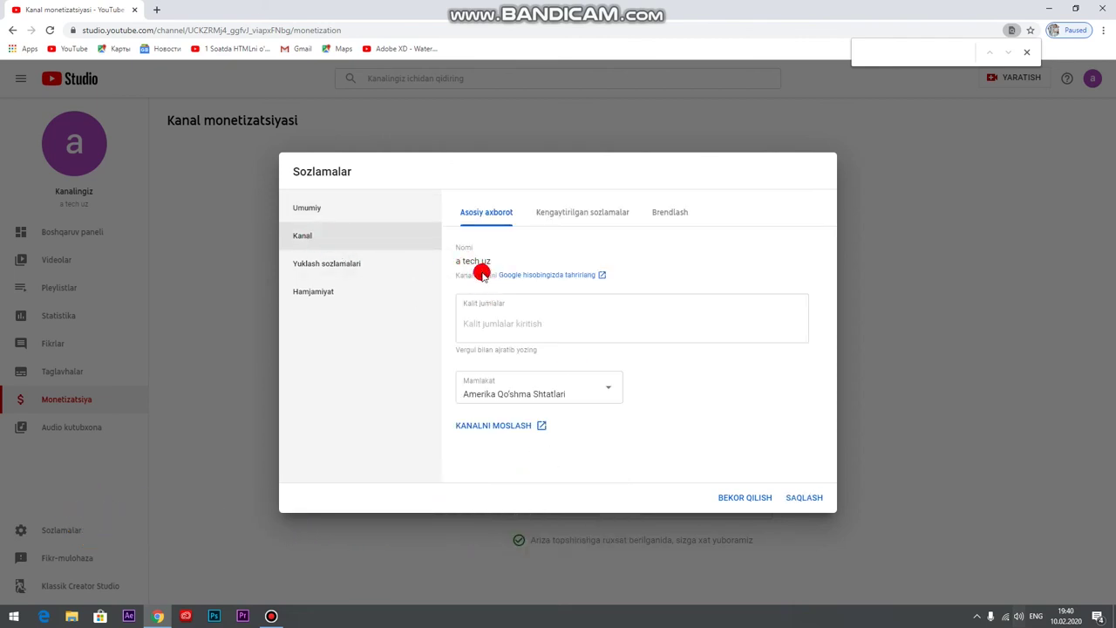
click(475, 324)
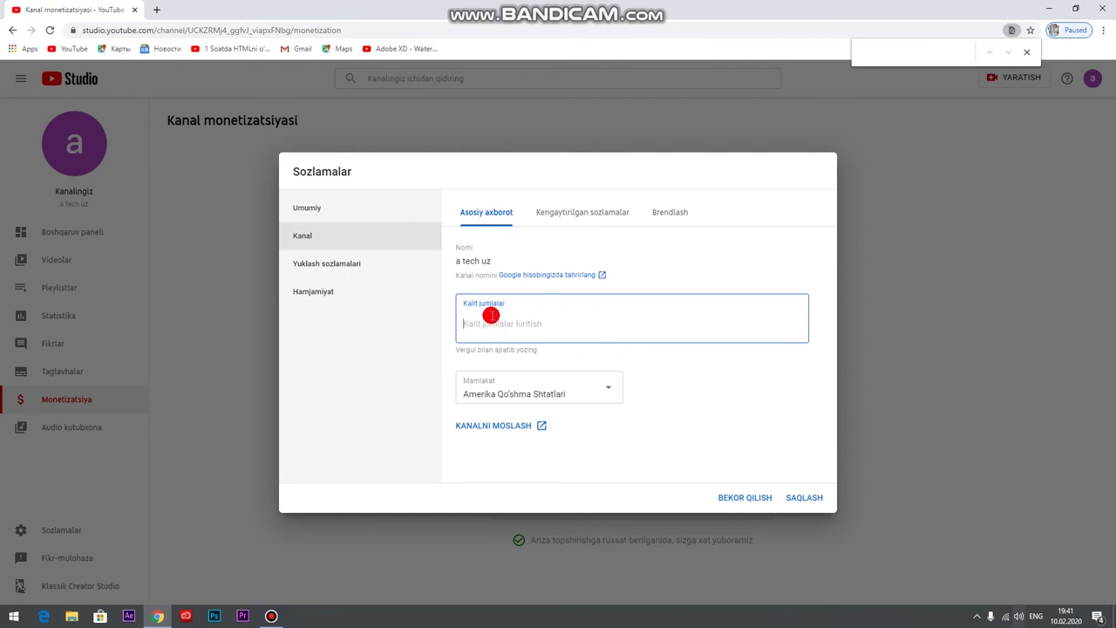
click(310, 266)
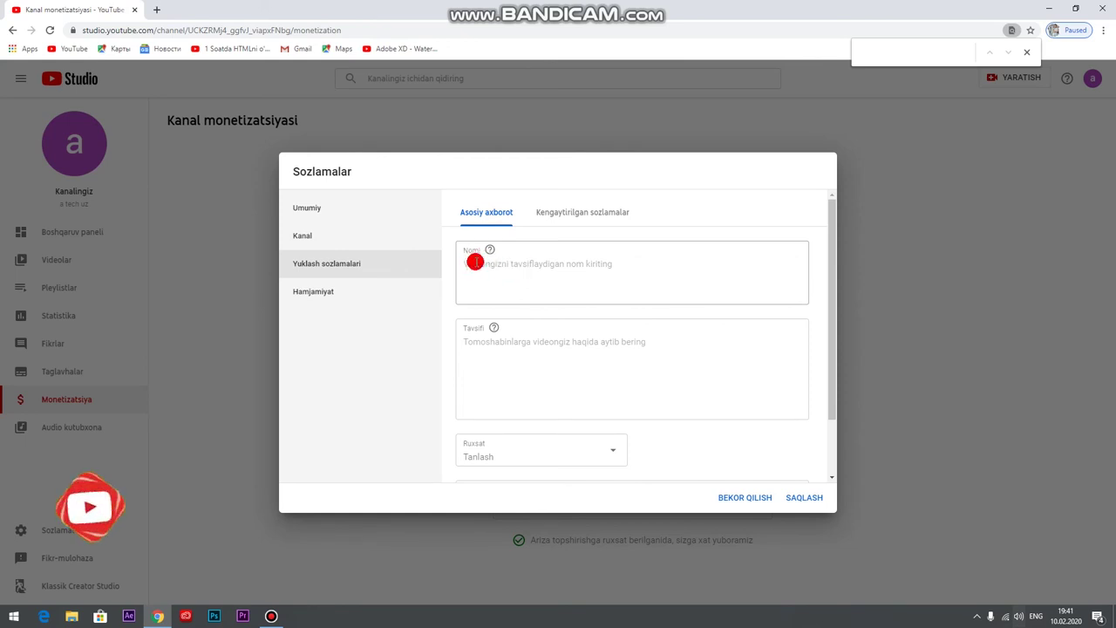
click(609, 263)
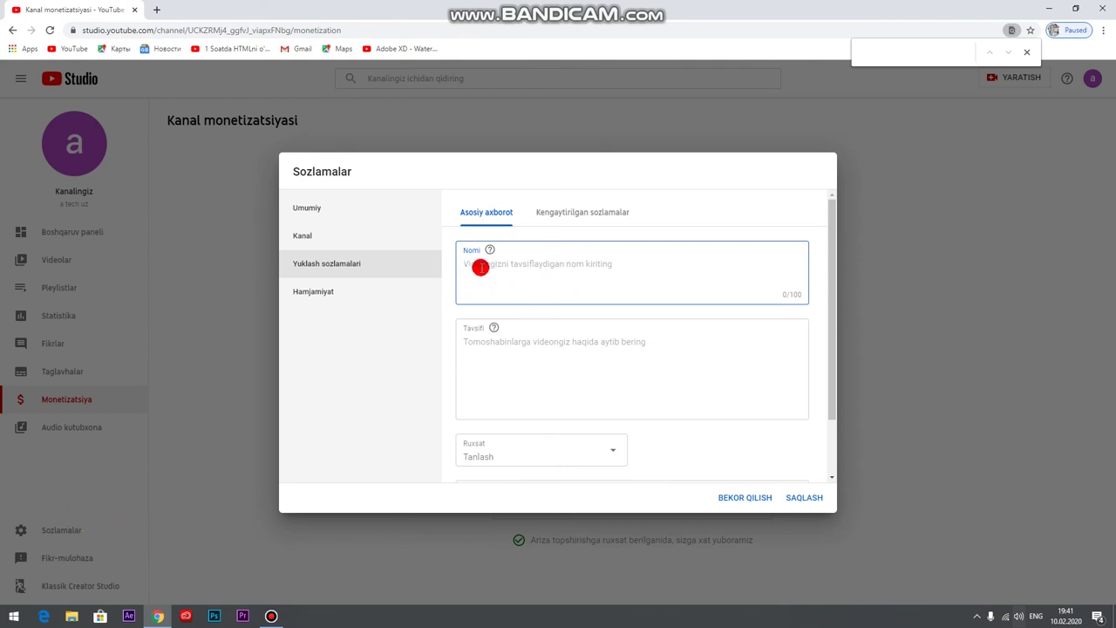
click(484, 344)
scroll(587, 346, down, 1)
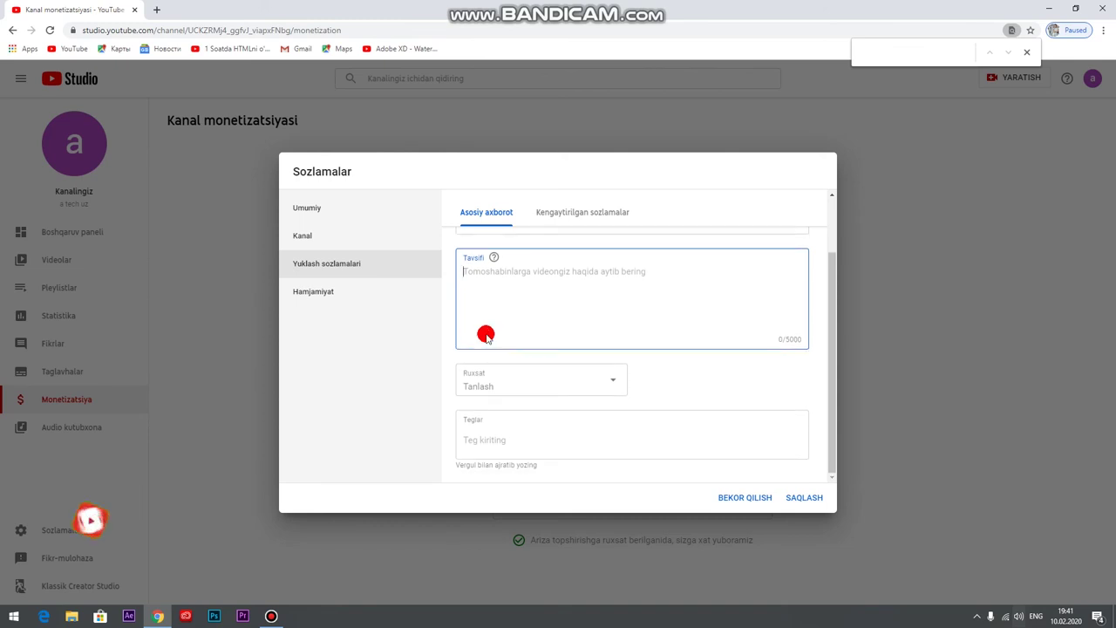
Set the default upload visibility to Hammaga ochiq, reviewing the other visibility options
click(499, 390)
click(506, 381)
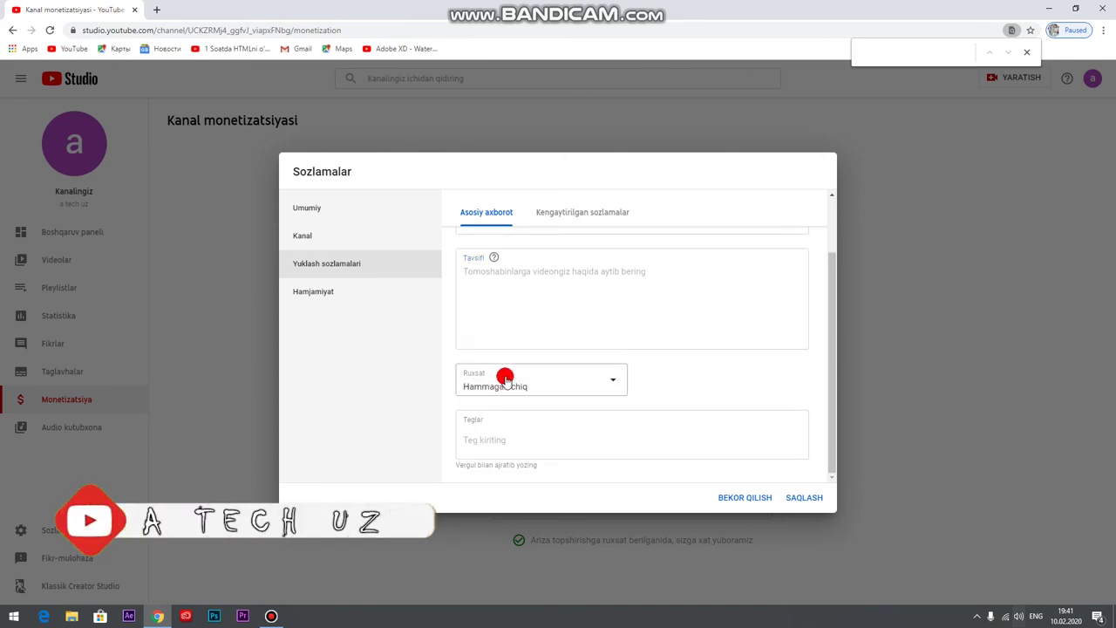
click(500, 382)
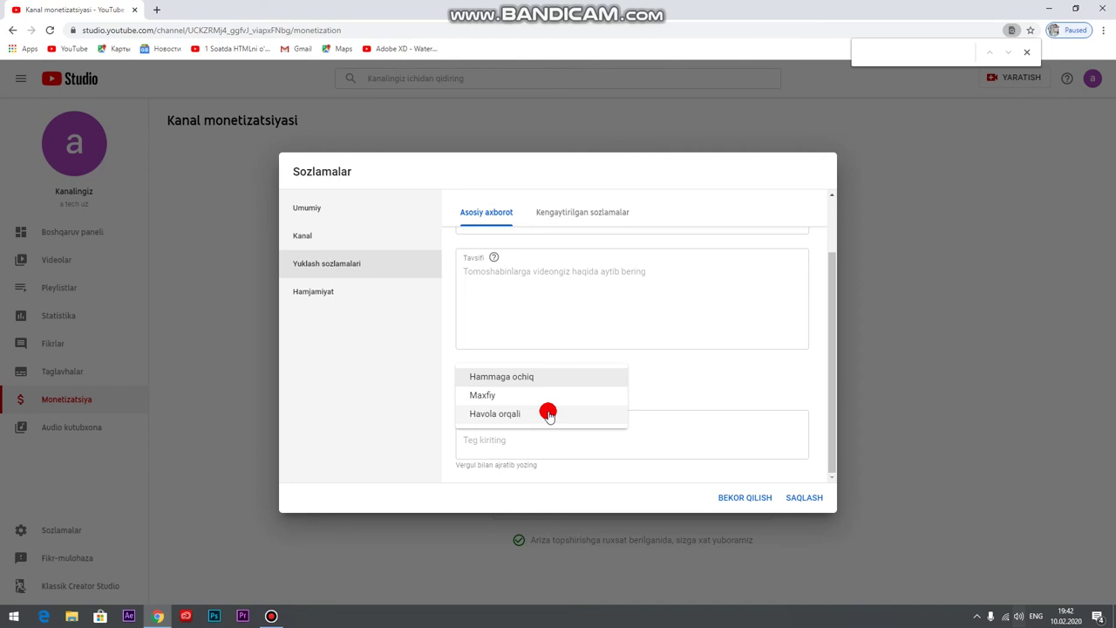
click(491, 376)
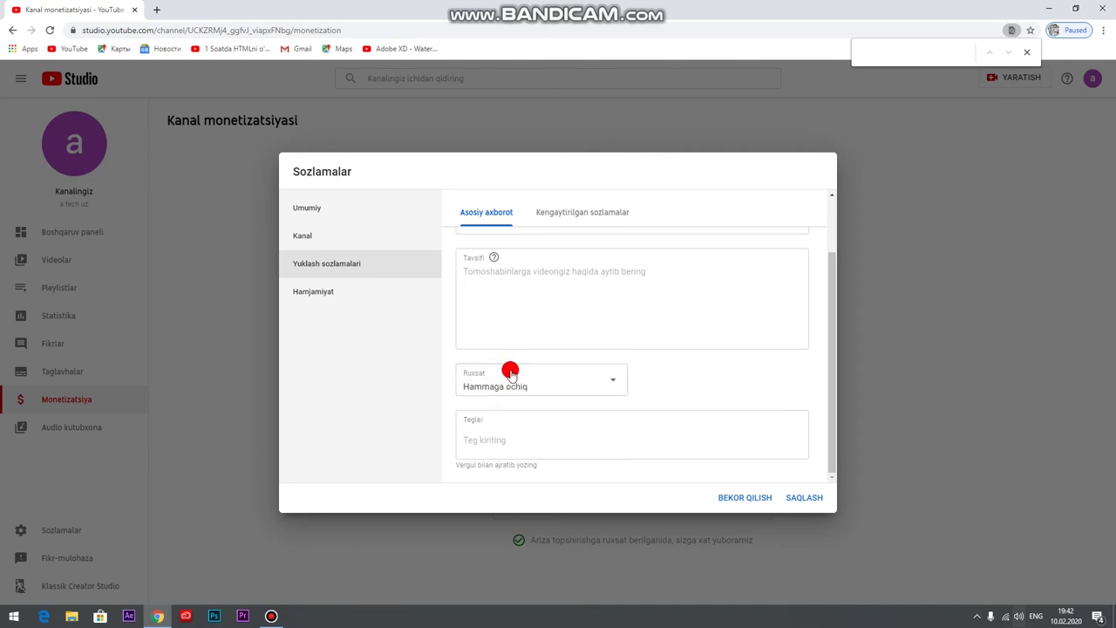
Add the default upload tags YANGILILAR, 24, soat and 24 soat
click(485, 441)
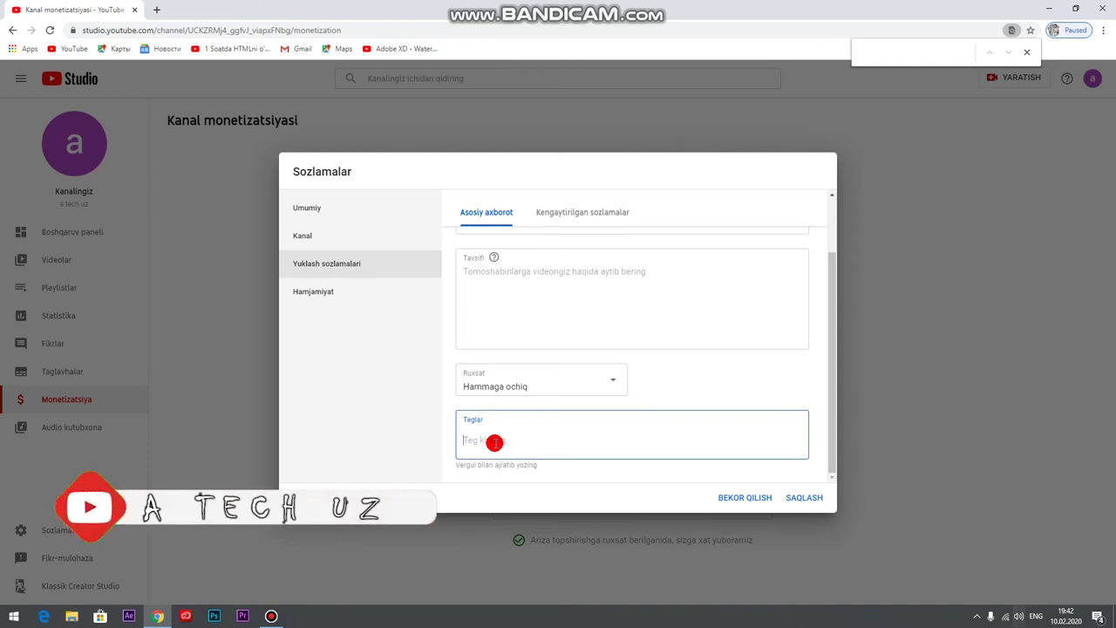
text(YAN)
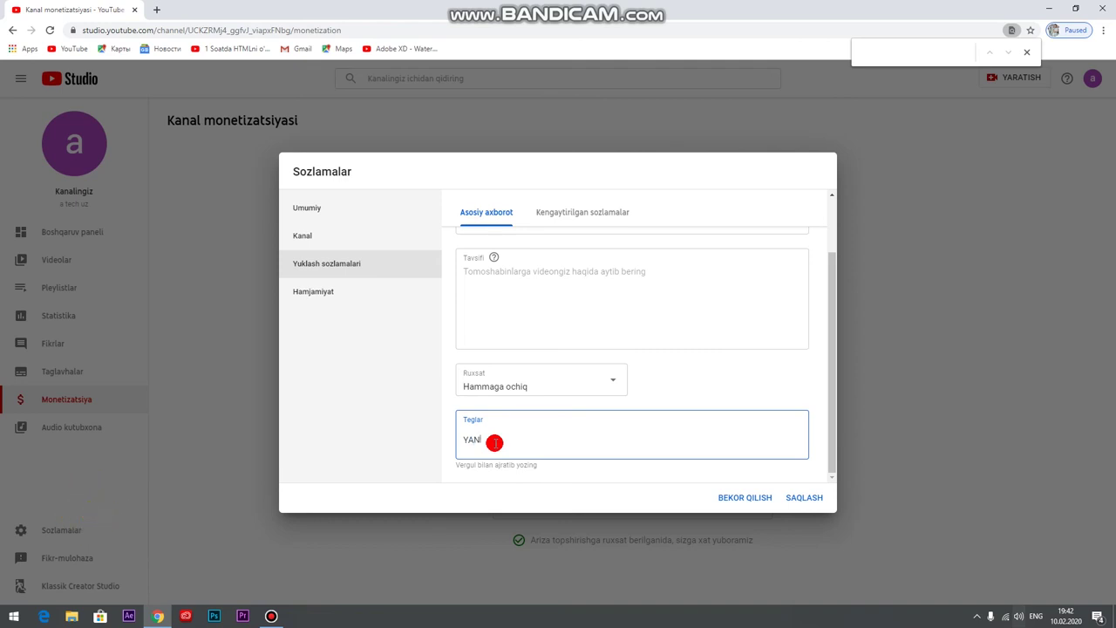
text(GILAR)
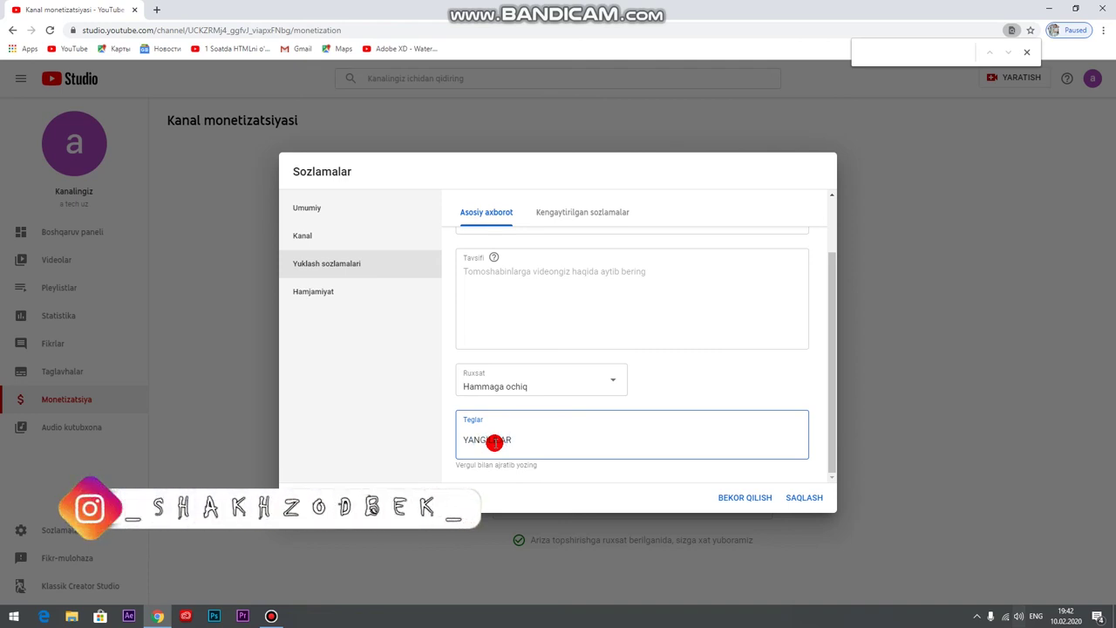
key(Return)
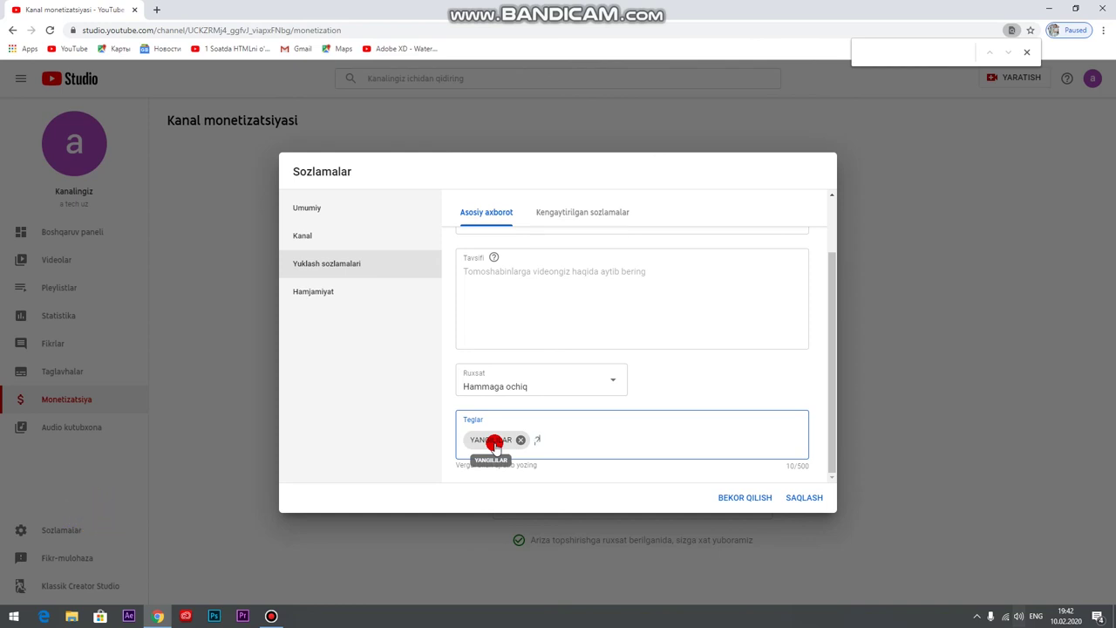
text(24)
key(Return)
text(soat)
key(Return)
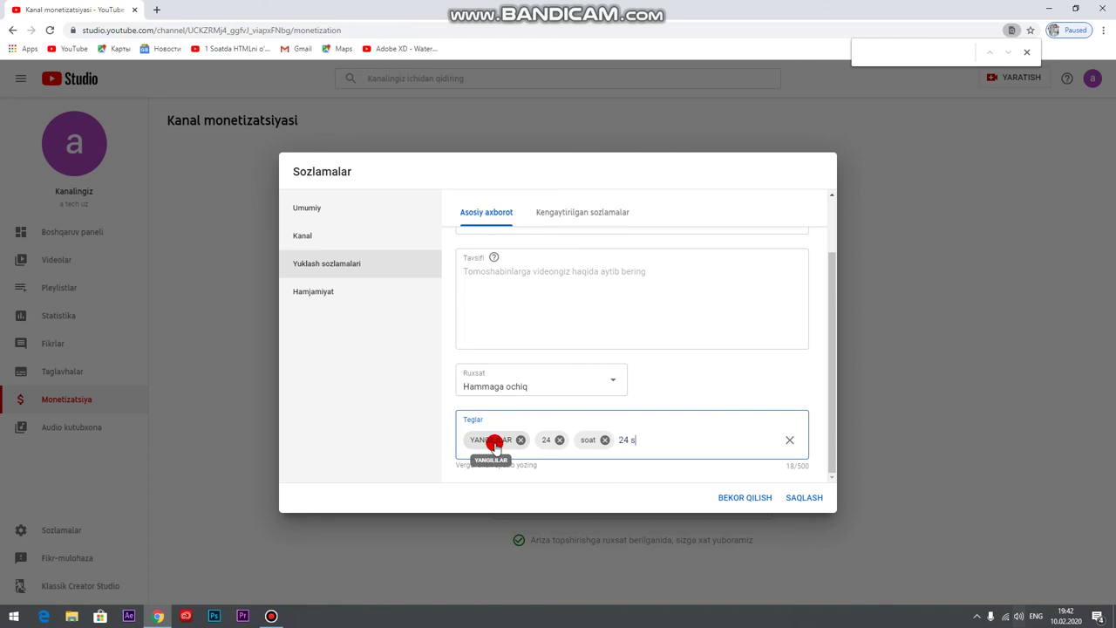
text(24 soat,)
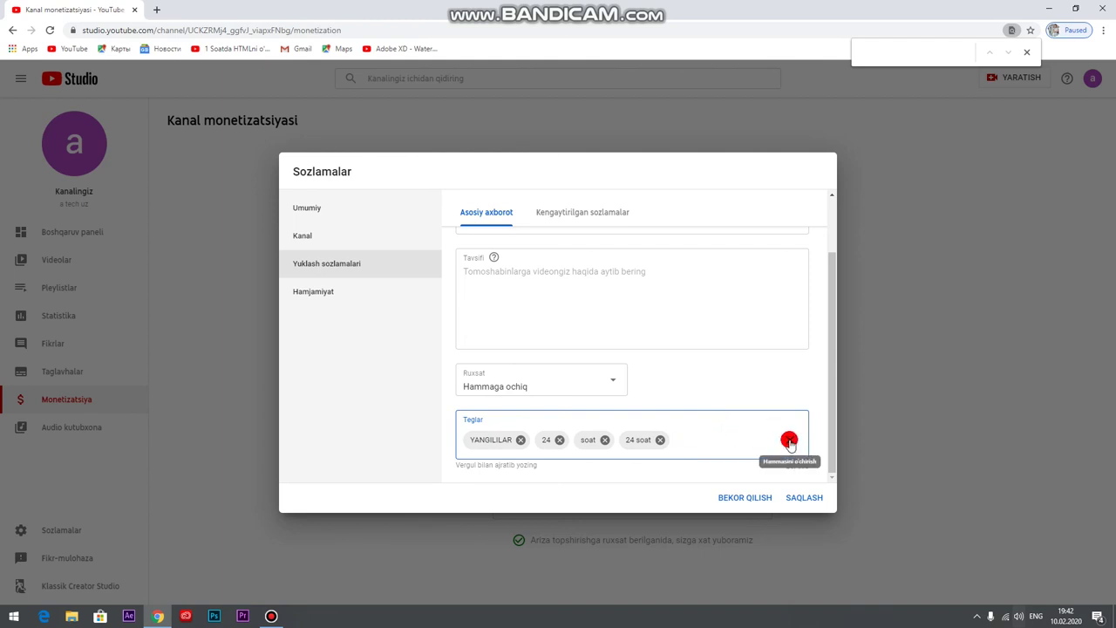
Remove all the sample tags from the upload defaults
mouse_move(789, 442)
mouse_down()
mouse_move(753, 441)
mouse_move(792, 444)
mouse_up()
click(660, 439)
click(604, 439)
click(559, 440)
click(519, 440)
Enable Havolalarni bloklash in the community's automatic filters and save the settings
click(312, 291)
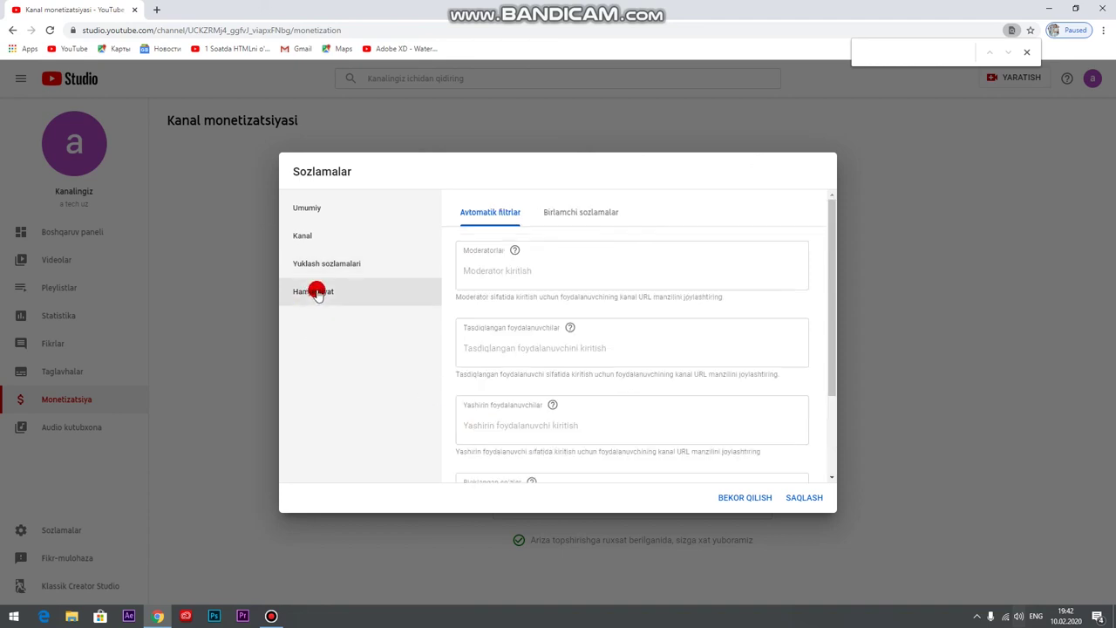
scroll(540, 278, down, 2)
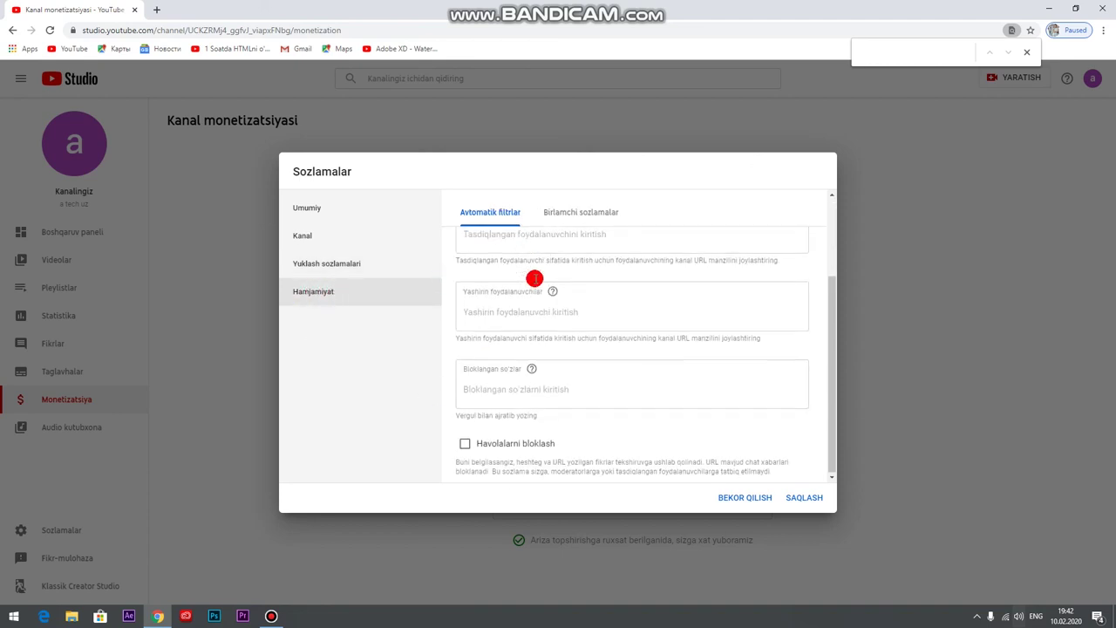
click(466, 444)
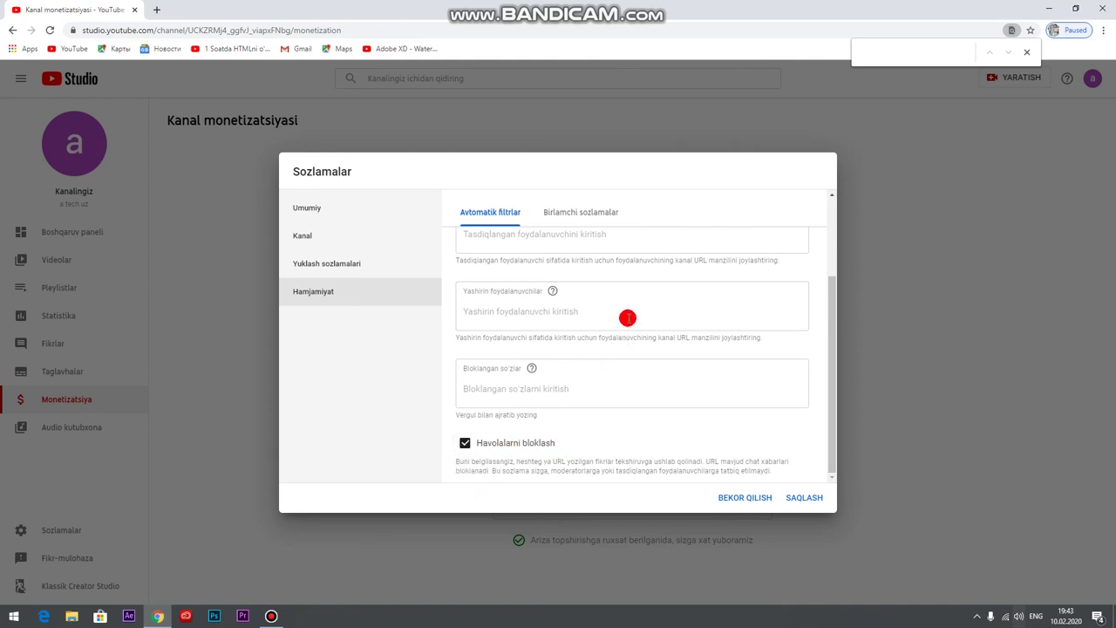
scroll(623, 326, up, 1)
scroll(623, 327, down, 1)
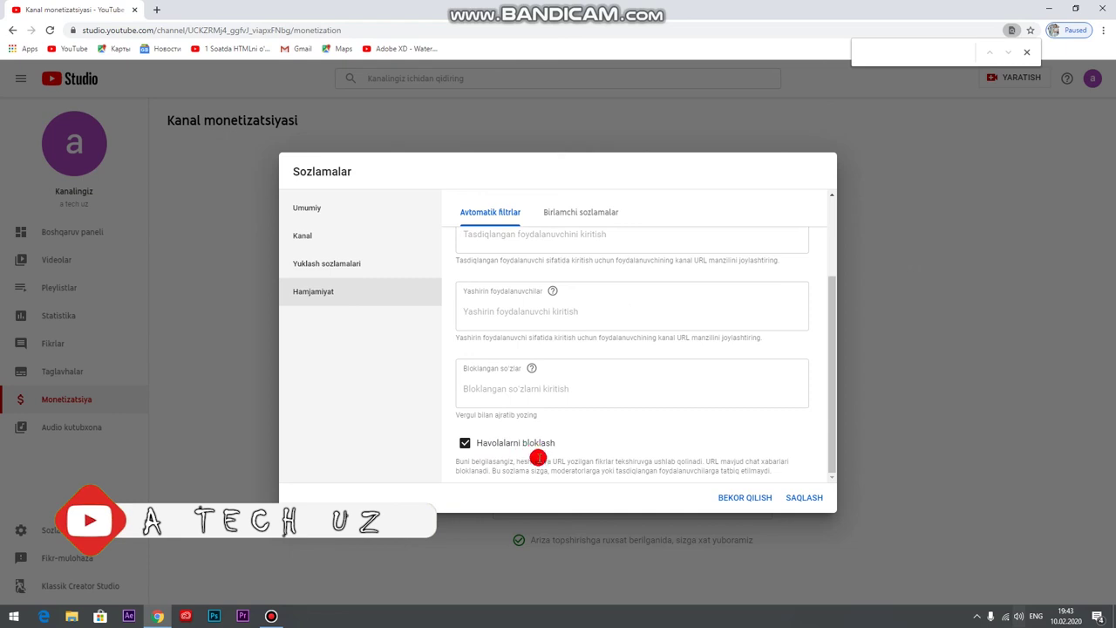
click(804, 499)
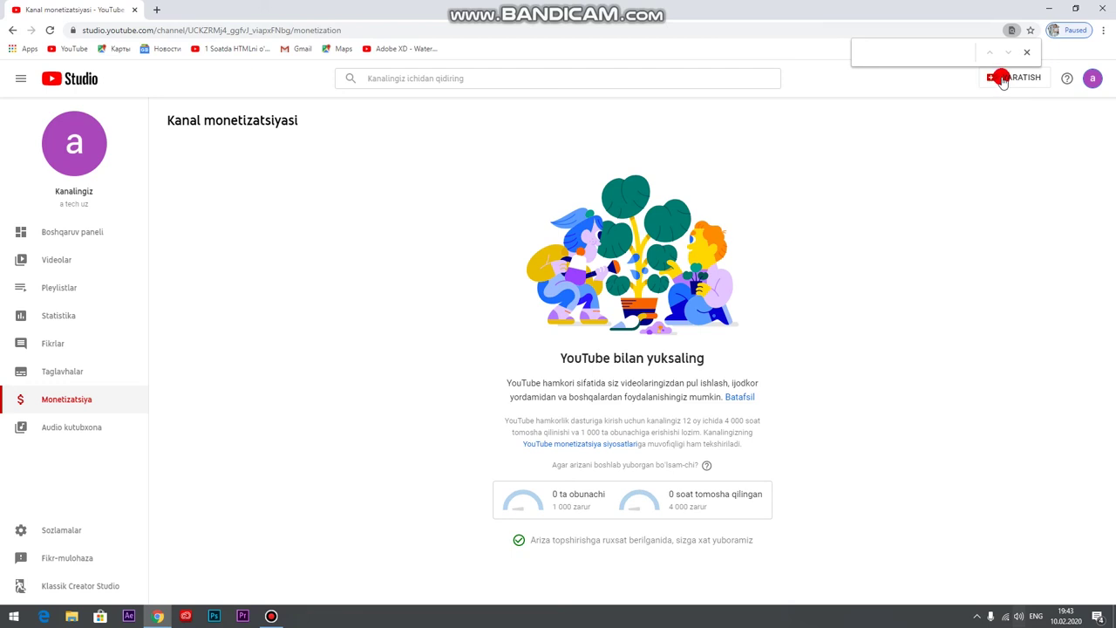
View the video upload dialog and its file selection option, and close it without uploading anything
click(1030, 80)
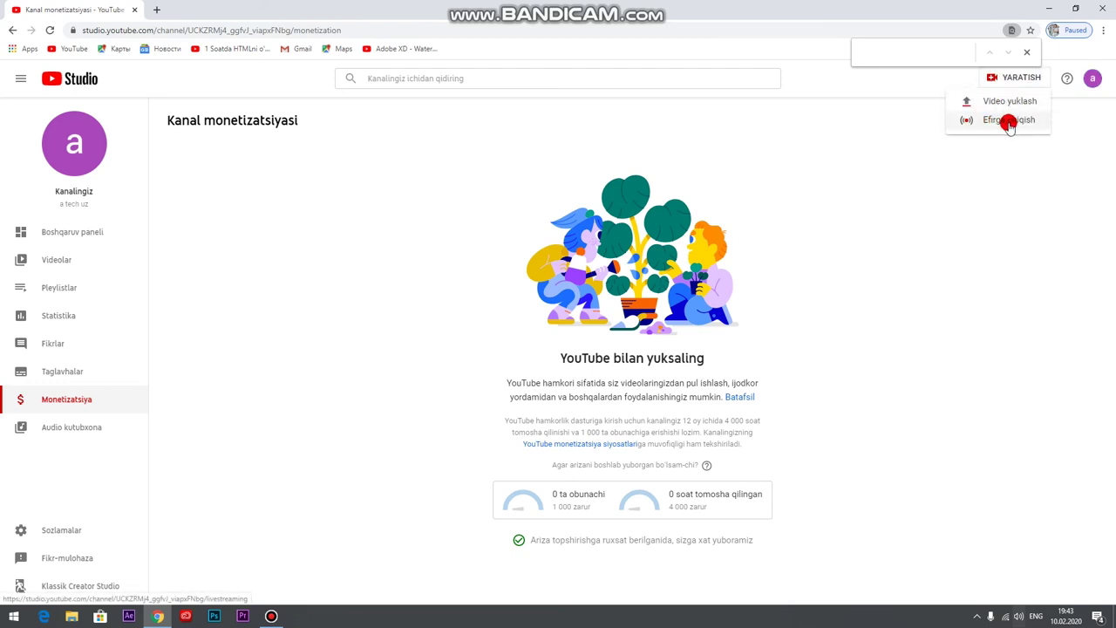
click(998, 101)
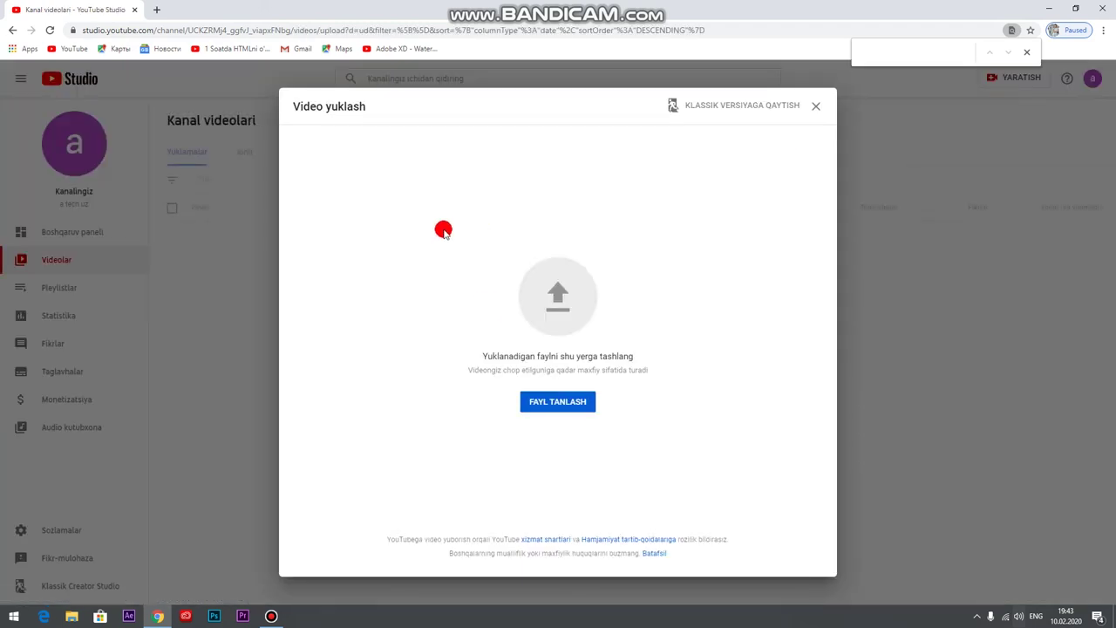
click(553, 403)
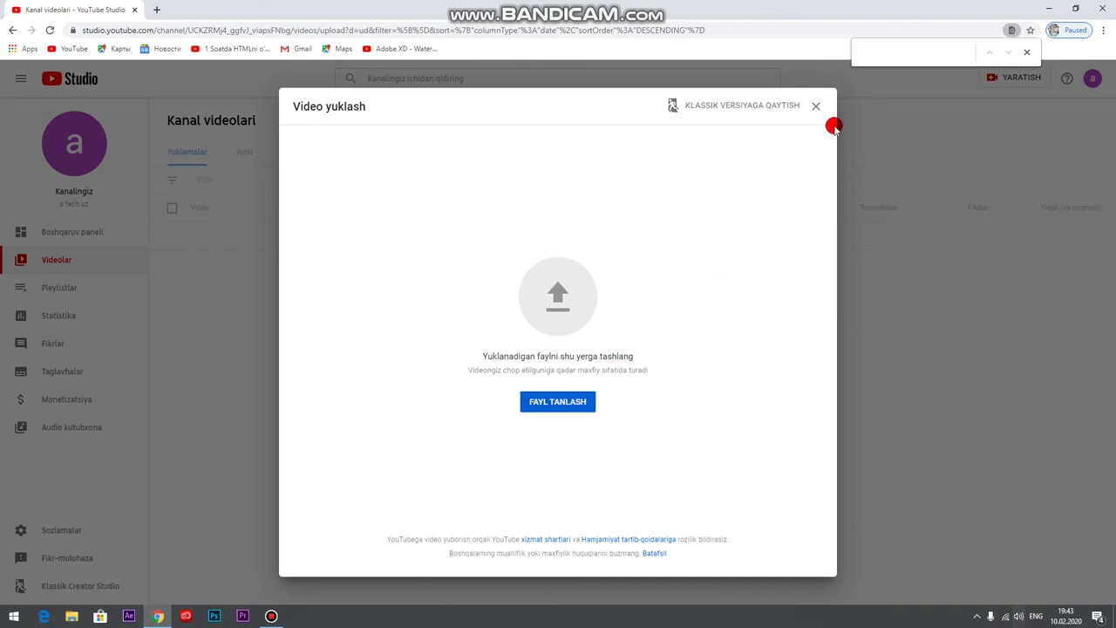
click(820, 107)
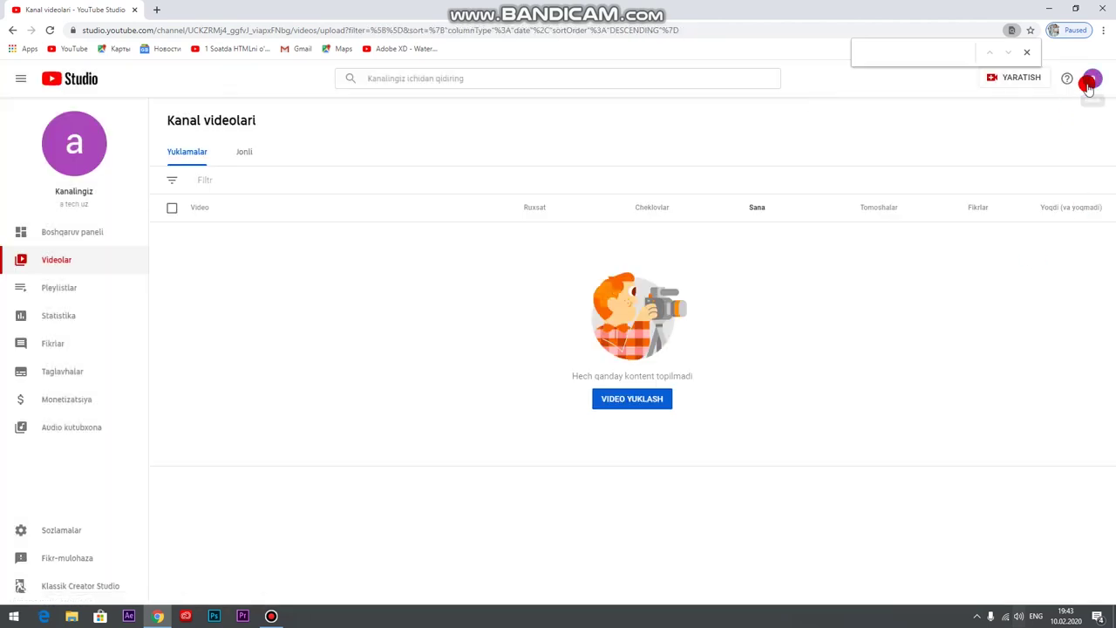
Return to the a tech uz channel page and open its channel customization
click(1090, 85)
click(971, 143)
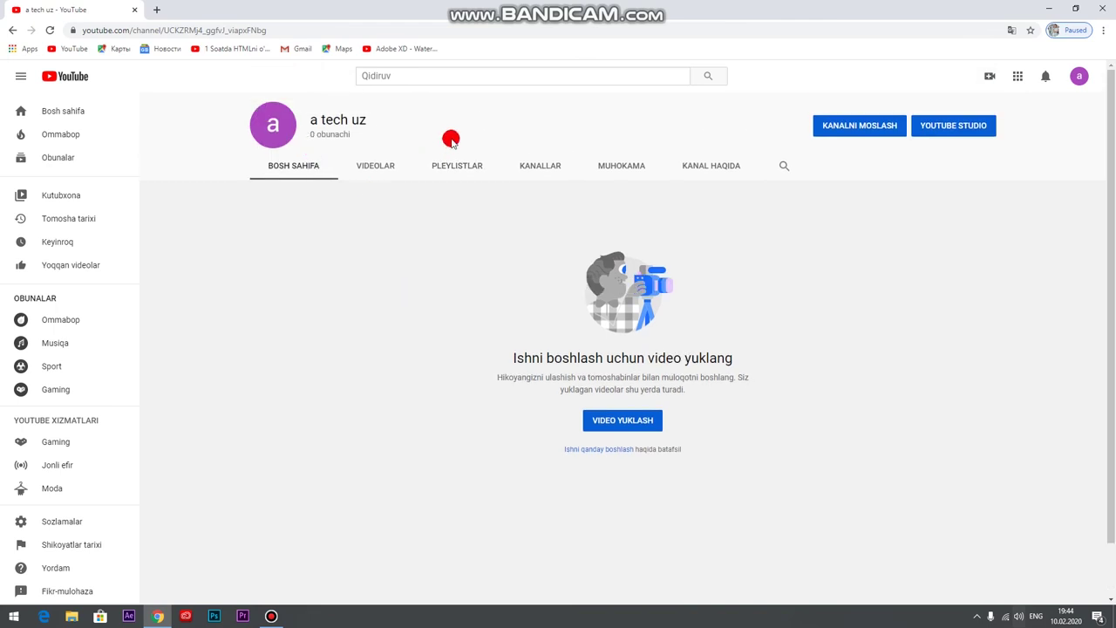
click(854, 125)
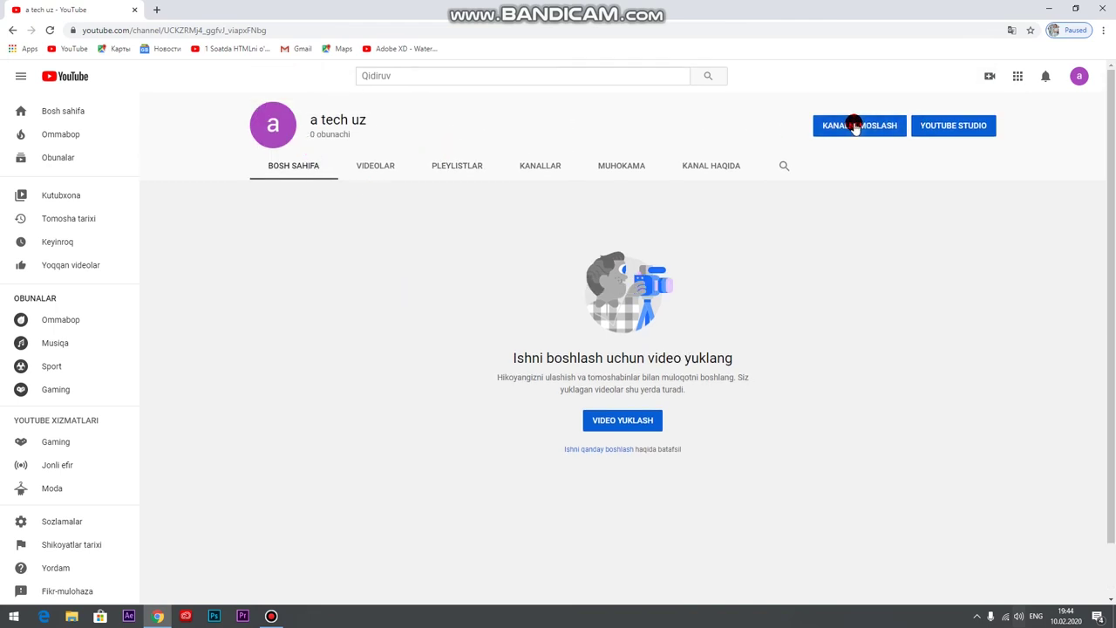